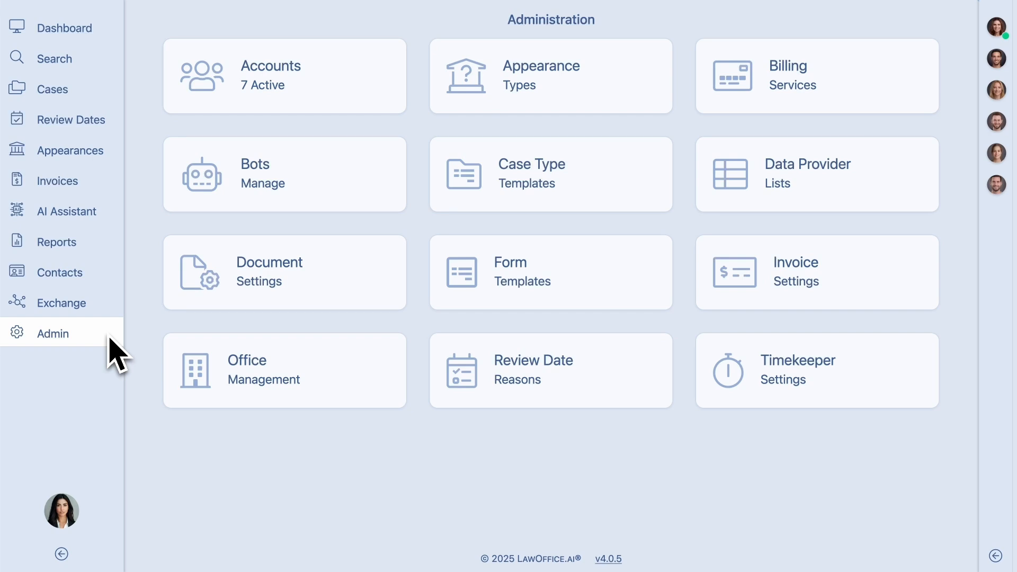
Step: Open the General Practice case template and examine the fields in its designer layout
left_click(538, 202)
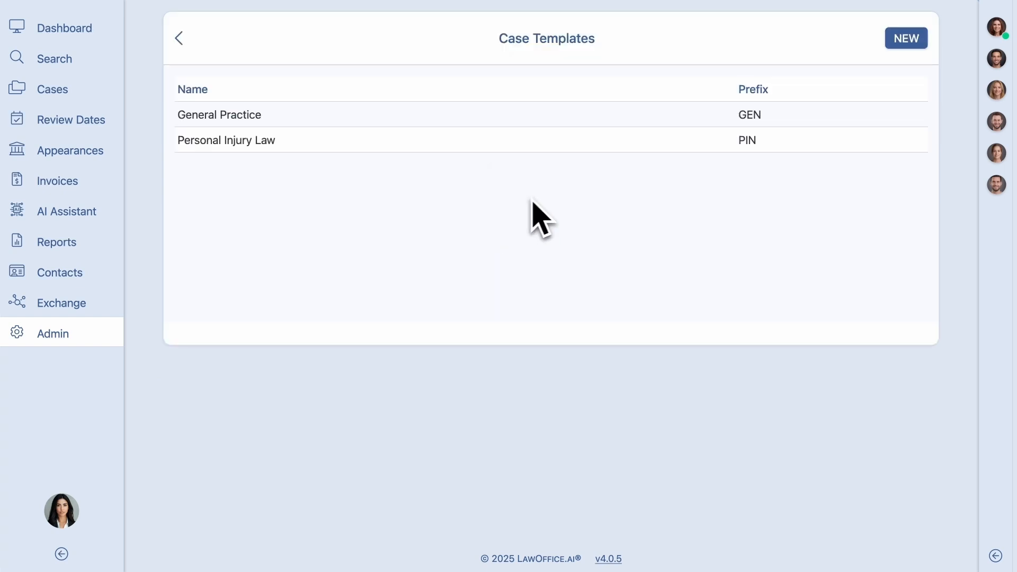
left_click(282, 118)
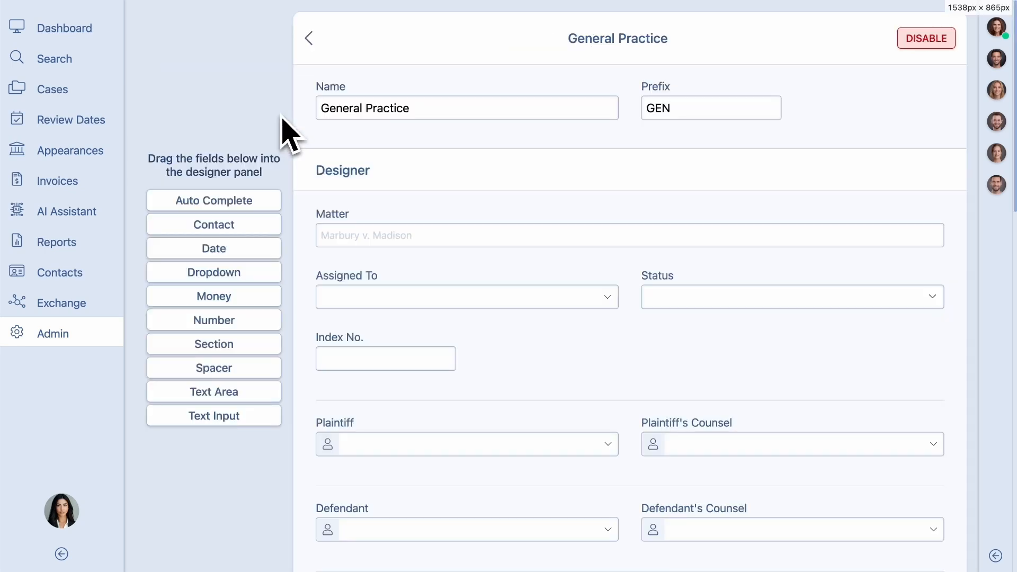
scroll(557, 212, "down", 5)
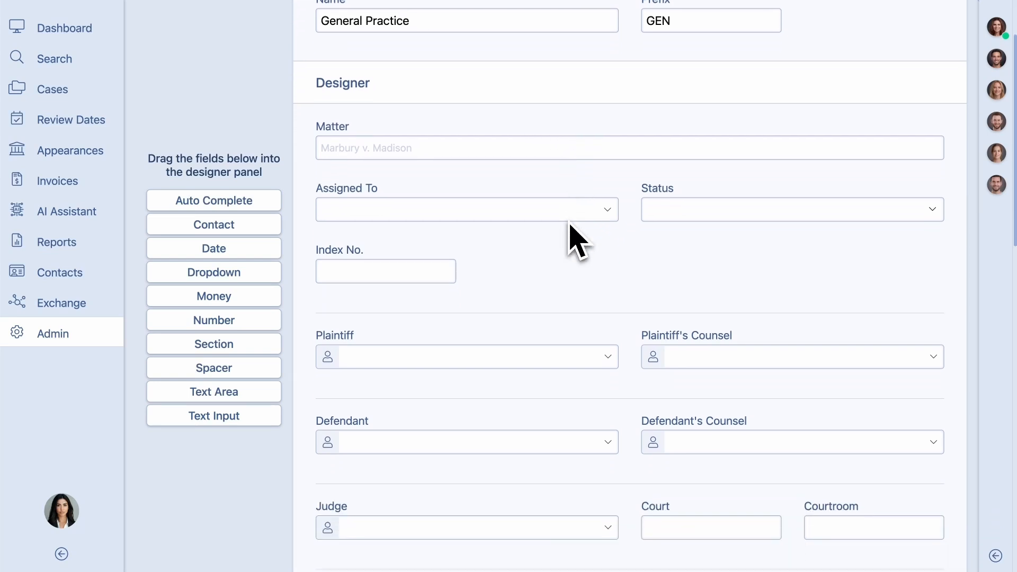
scroll(570, 223, "down", 5)
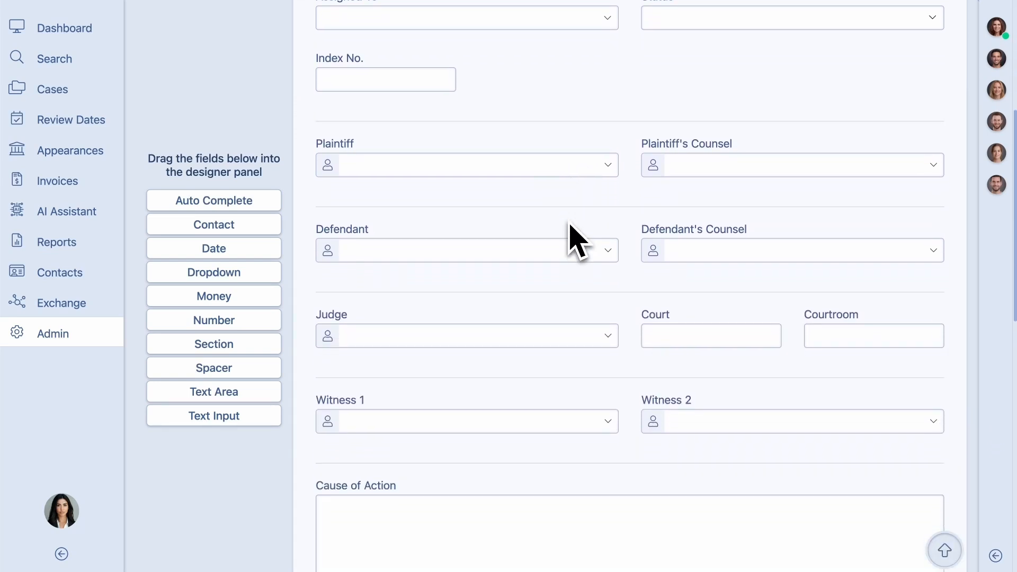
scroll(569, 223, "down", 3)
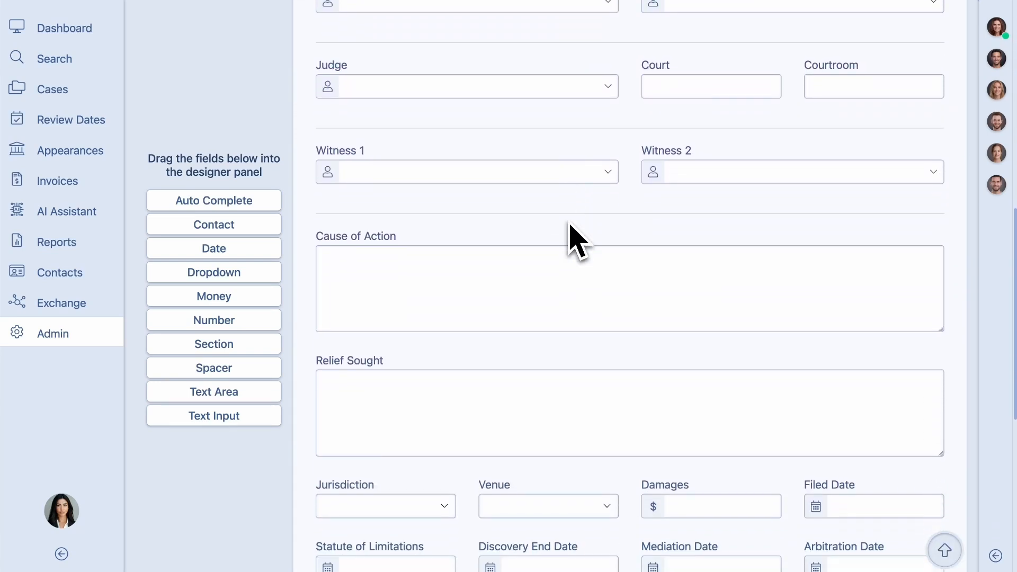
scroll(575, 241, "up", 7)
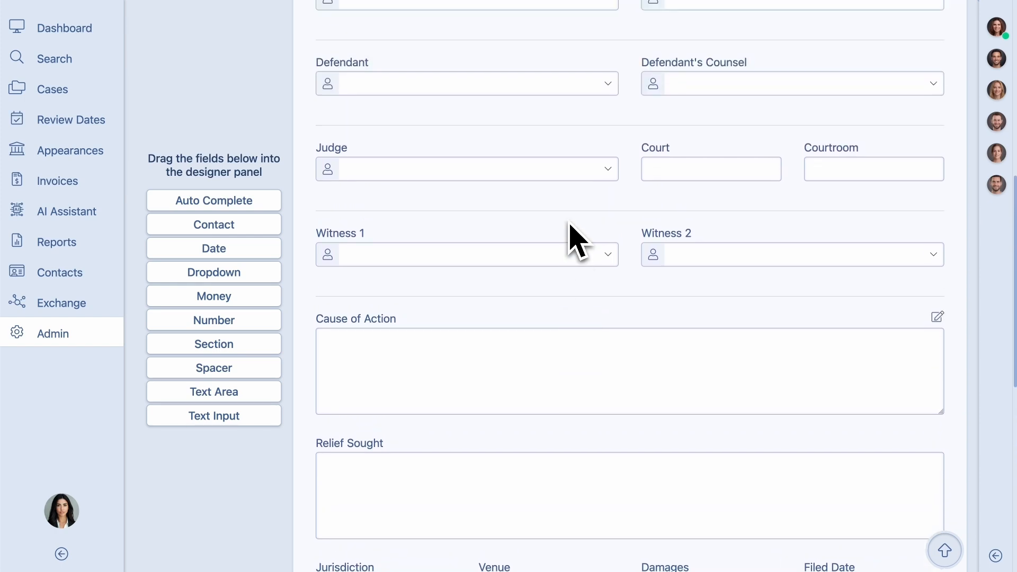
scroll(570, 225, "up", 4)
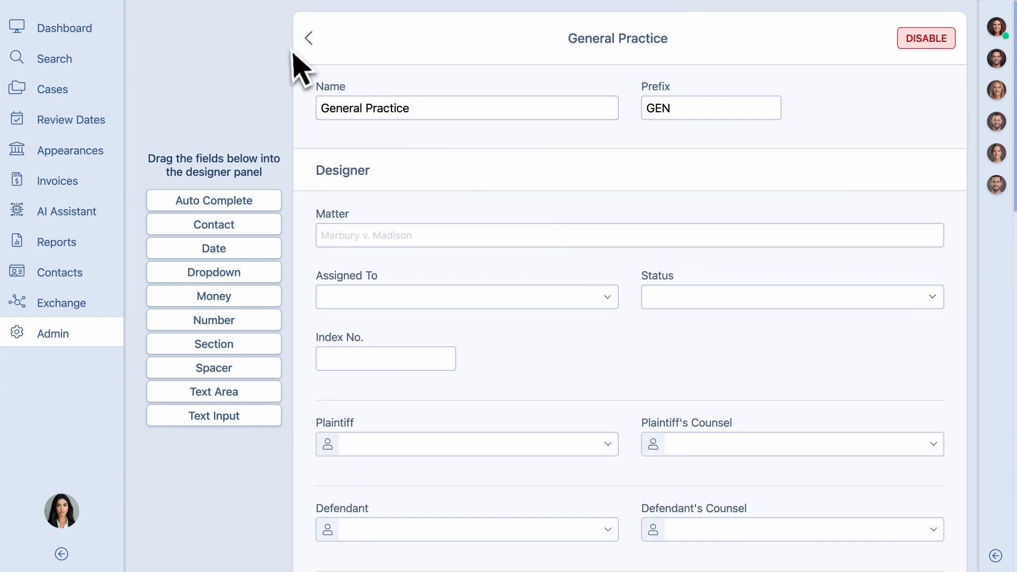
left_click(308, 39)
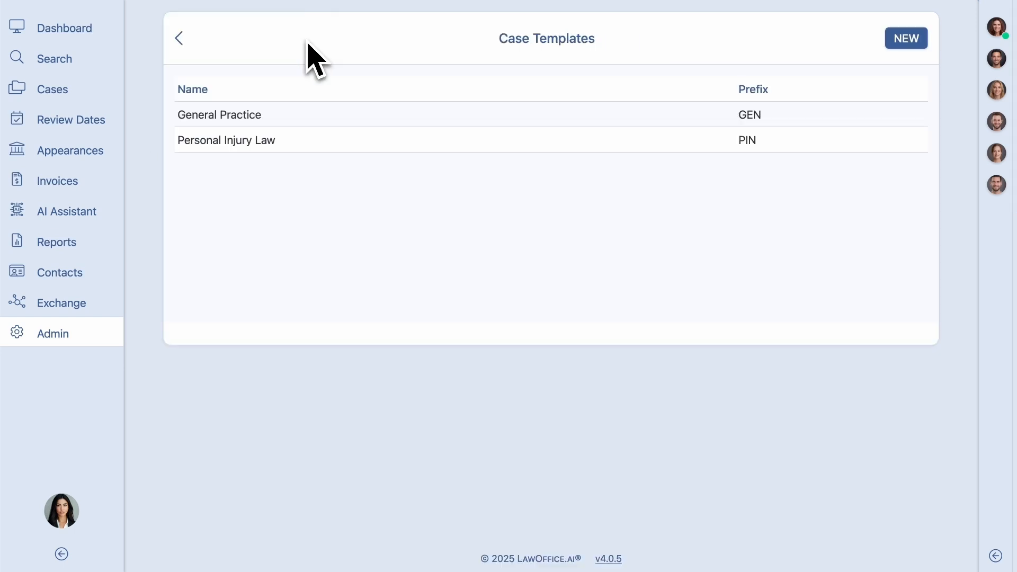
Step: Create a new case template named Demo with the prefix DEM
left_click(903, 40)
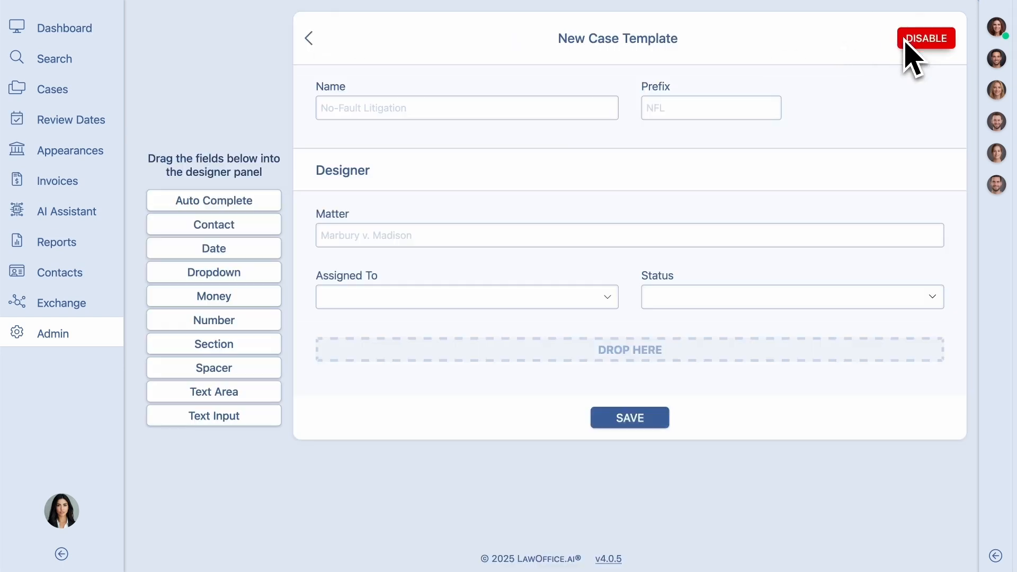
left_click(519, 117)
type("Demo")
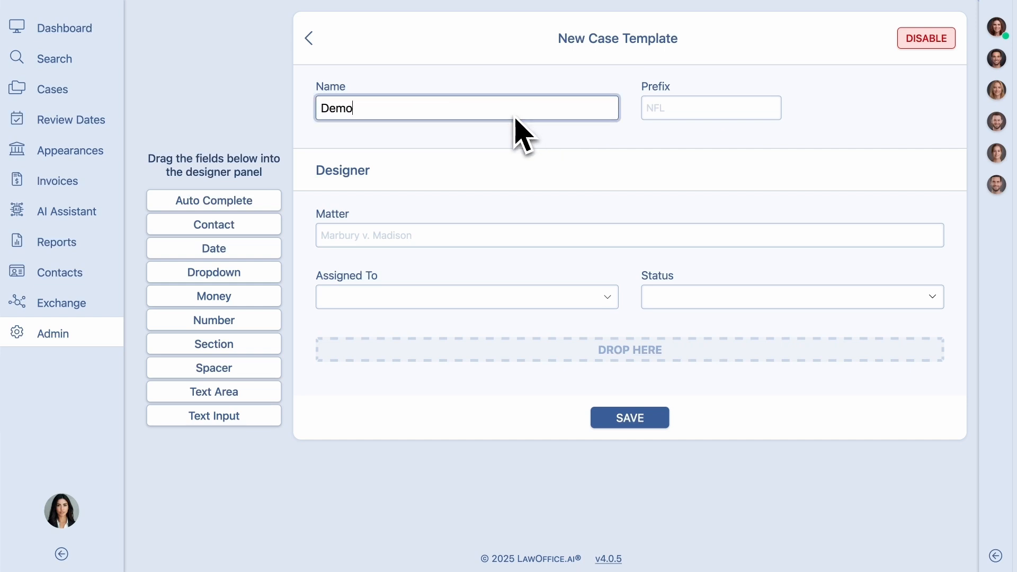
left_click(680, 117)
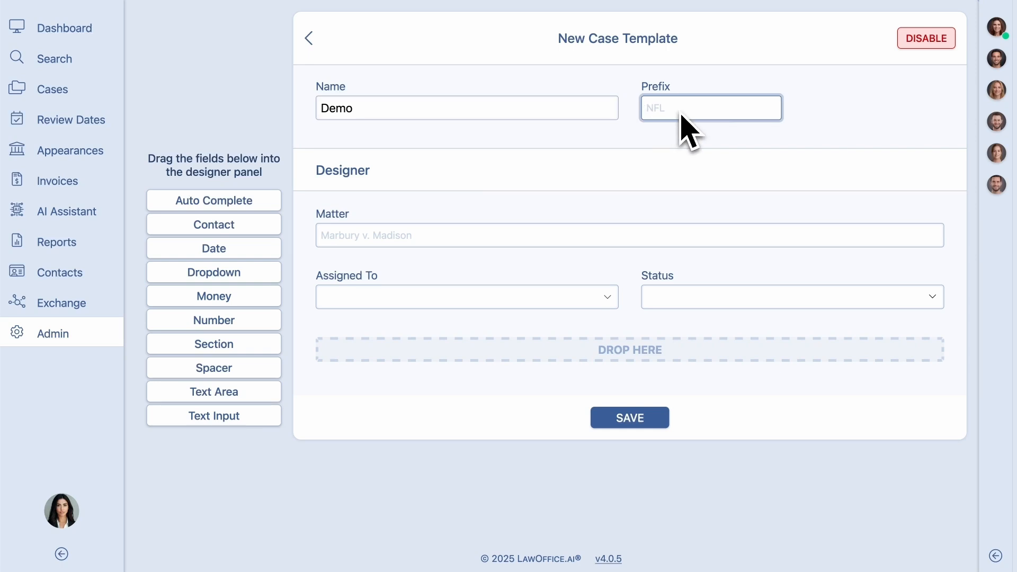
type("DEM")
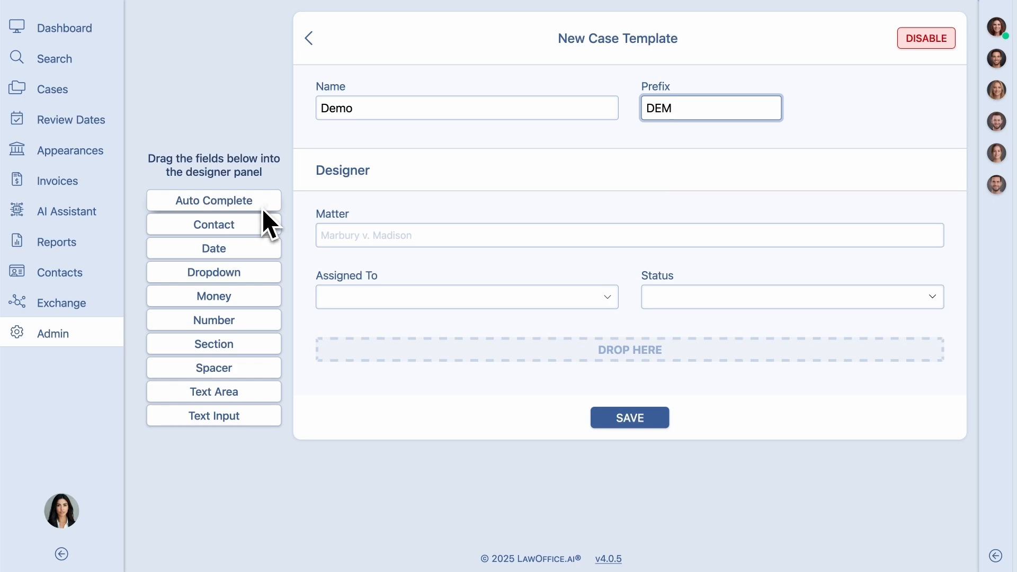
Step: Add an Auto Complete field to the designer, named AutoComplete, with placeholder "Select..." and 50% width
left_click_drag(262, 208, 422, 364)
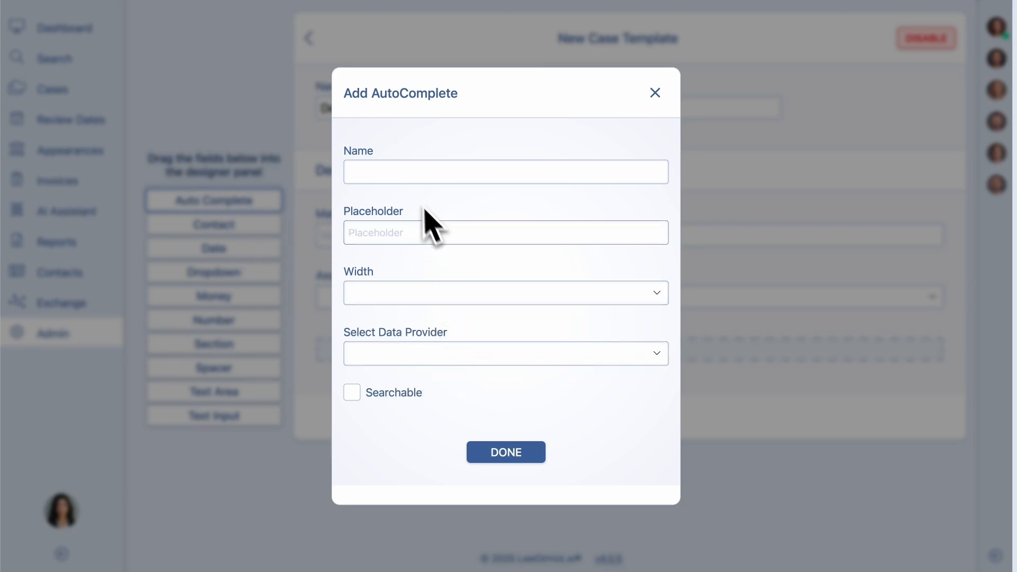
left_click(398, 176)
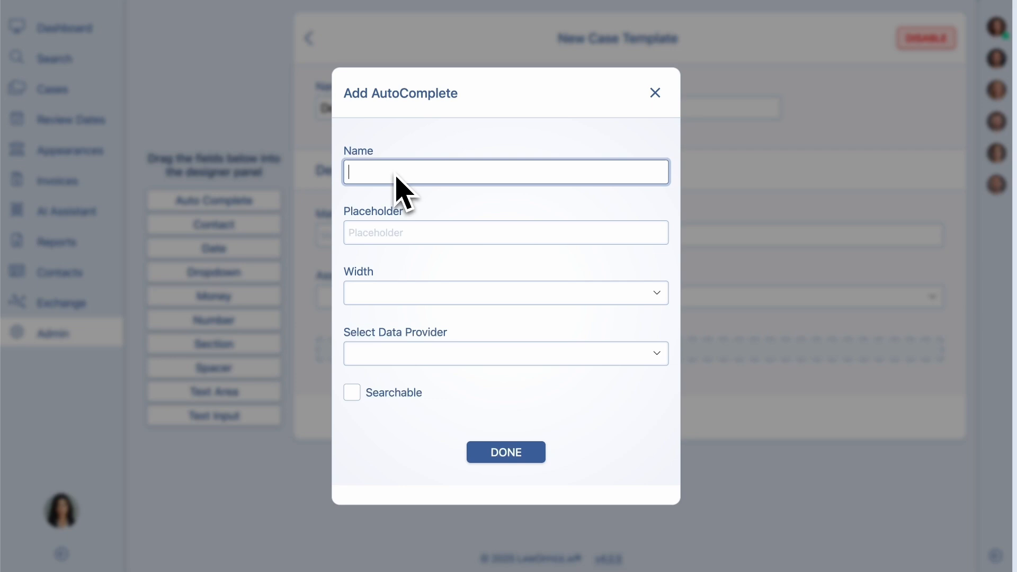
type("AutoComplete")
left_click(387, 235)
type("Select...")
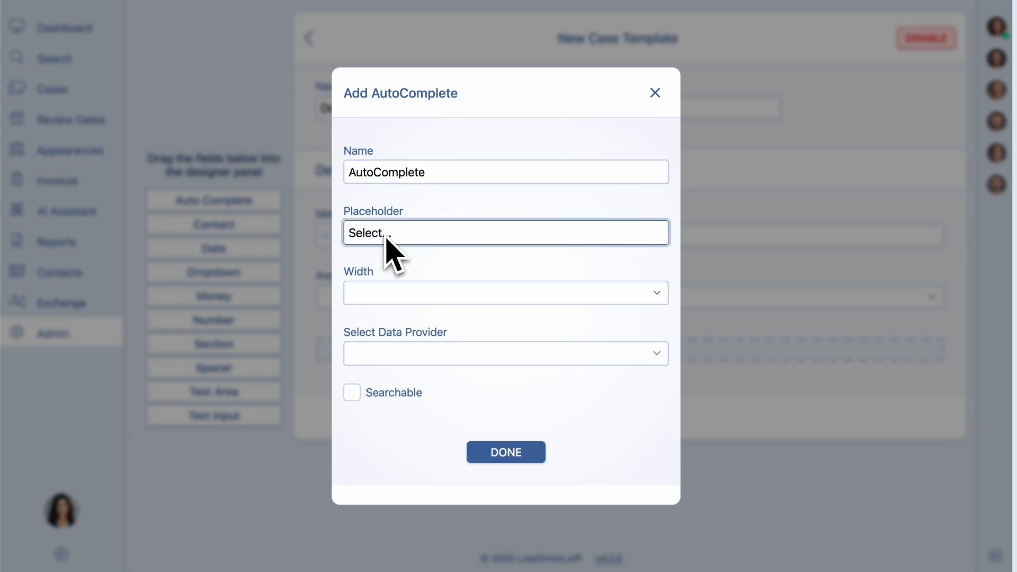
left_click(387, 293)
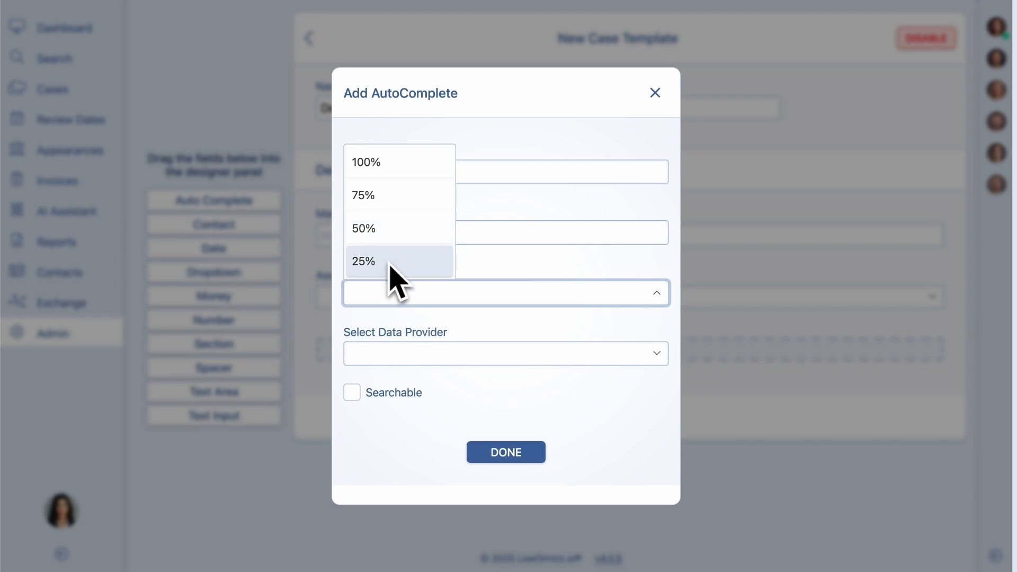
left_click(397, 233)
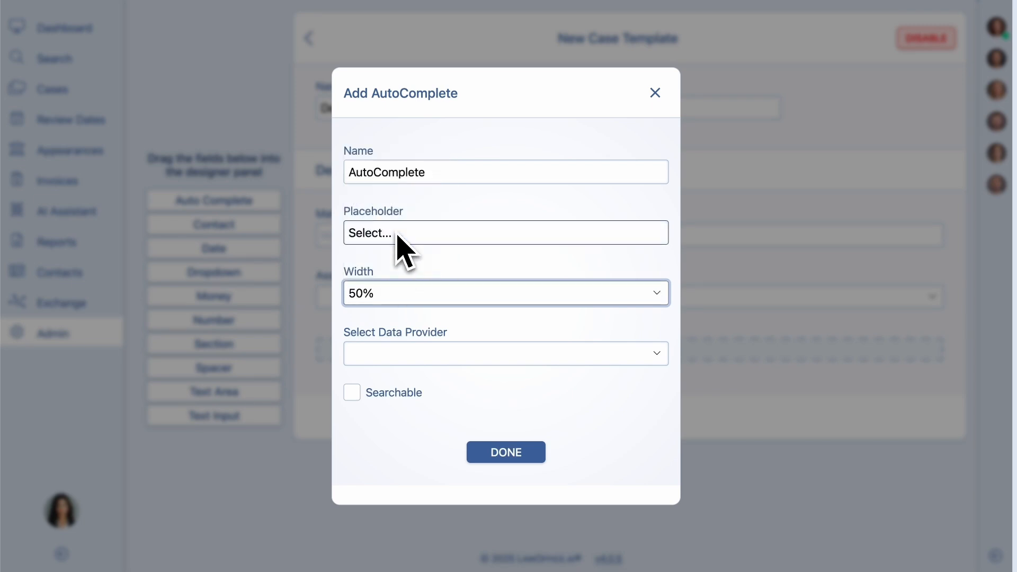
Step: Assign the Jurisdiction data provider to the AutoComplete field, make it searchable and finish adding it
left_click(416, 353)
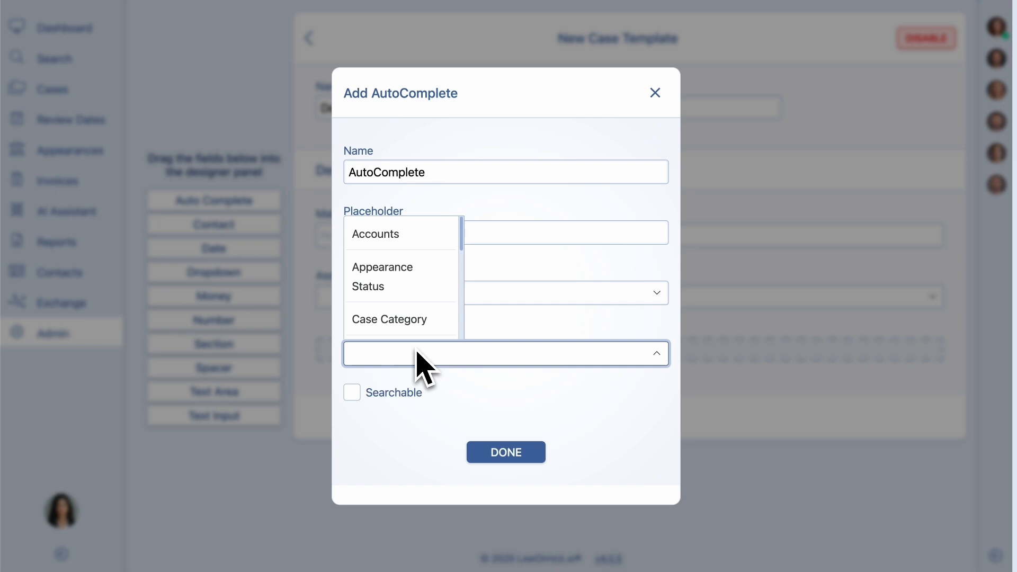
scroll(422, 336, "down", 4)
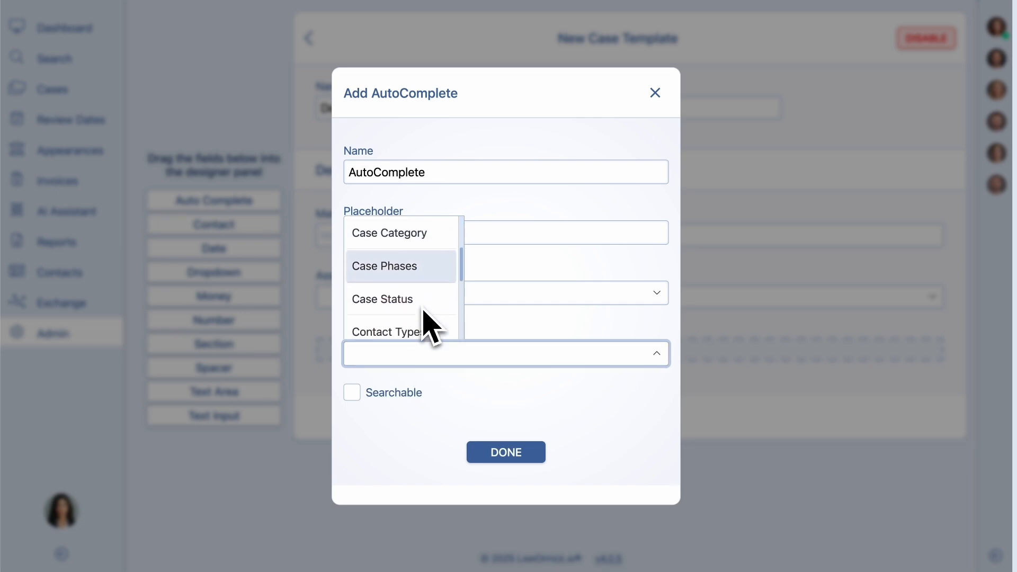
scroll(423, 313, "down", 4)
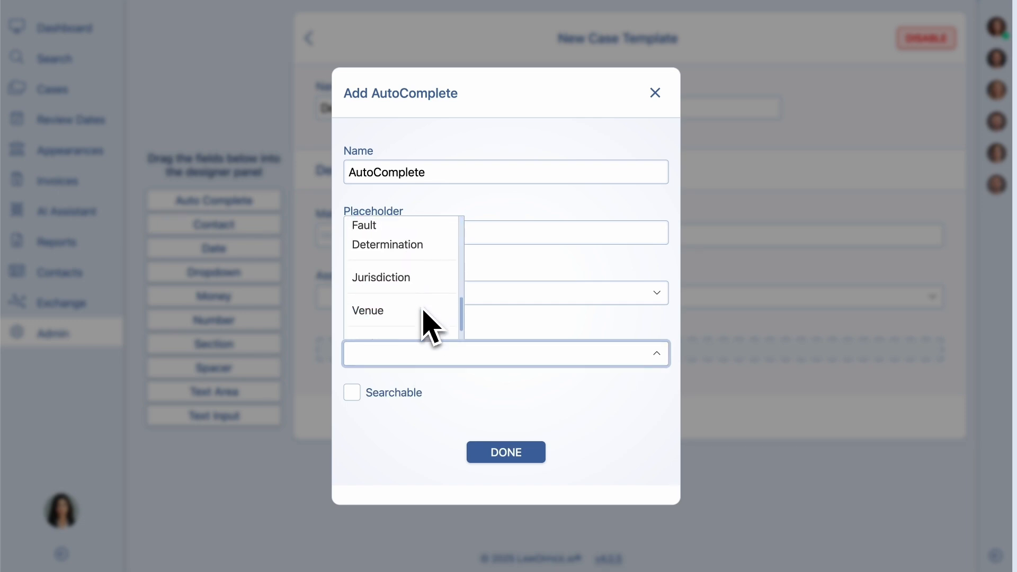
left_click(422, 273)
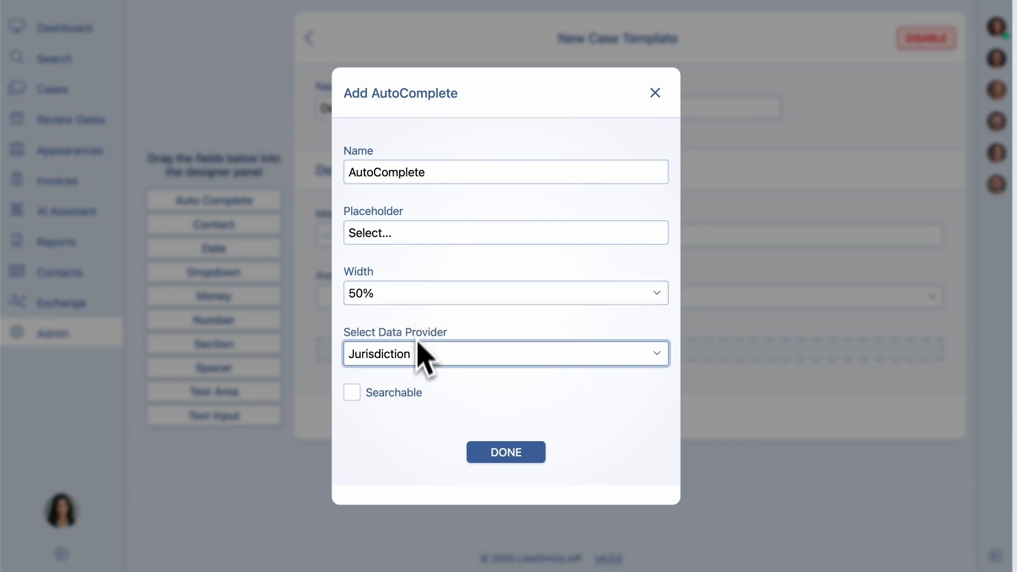
left_click(389, 395)
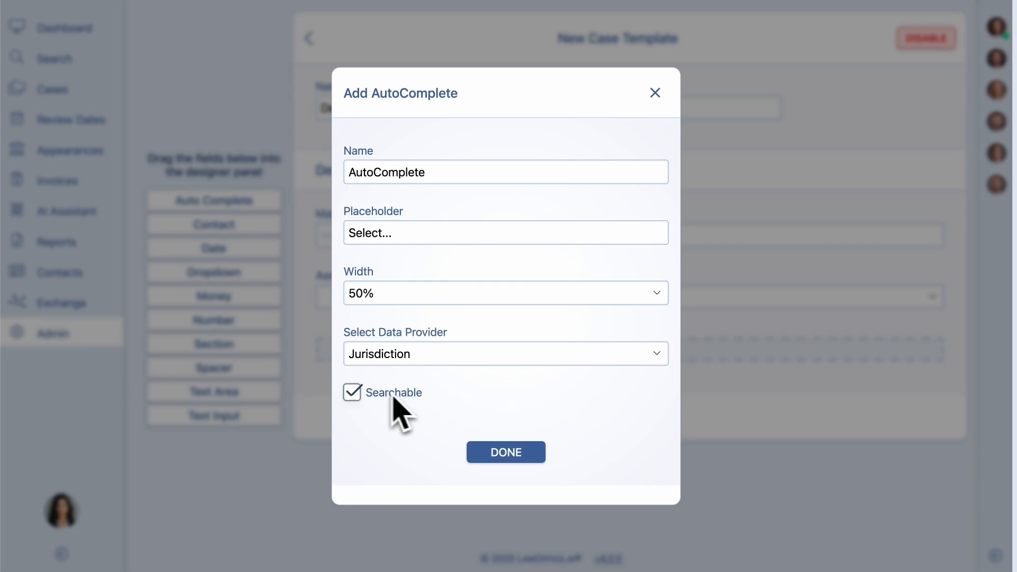
left_click(476, 451)
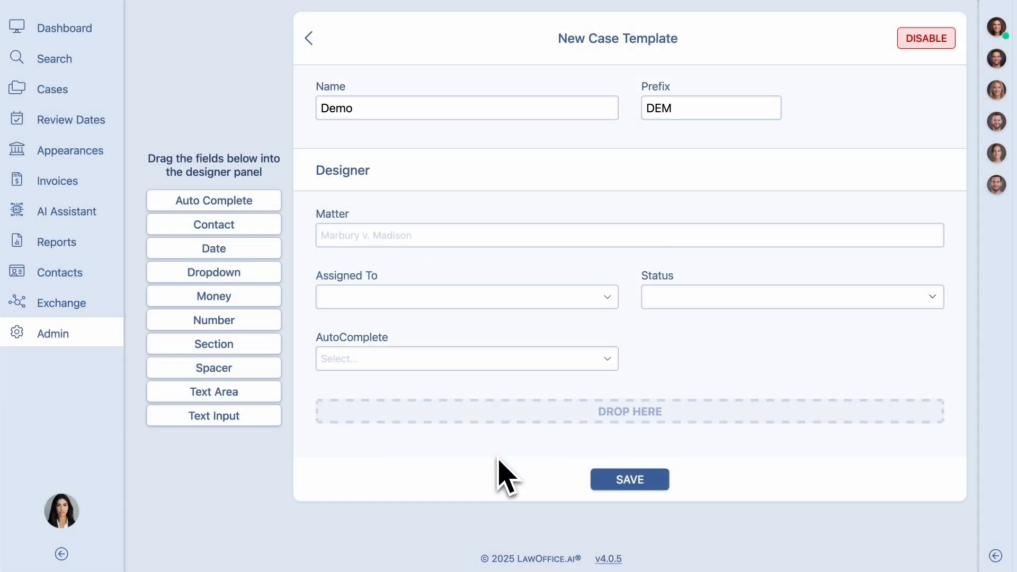
Step: Review the settings of the AutoComplete field in its edit dialog without changing anything
mouse_move(341, 355)
left_click(611, 335)
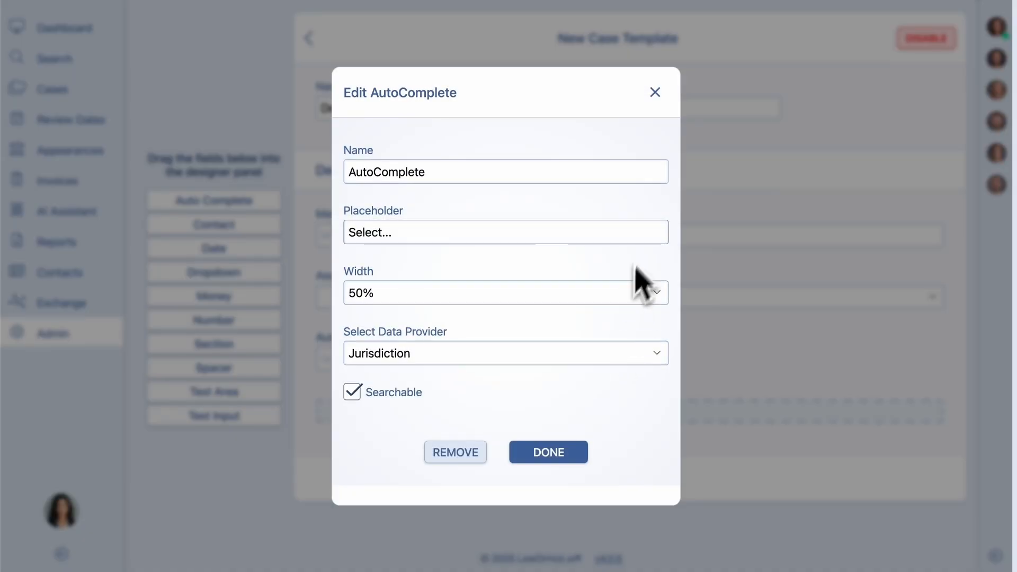
left_click(655, 93)
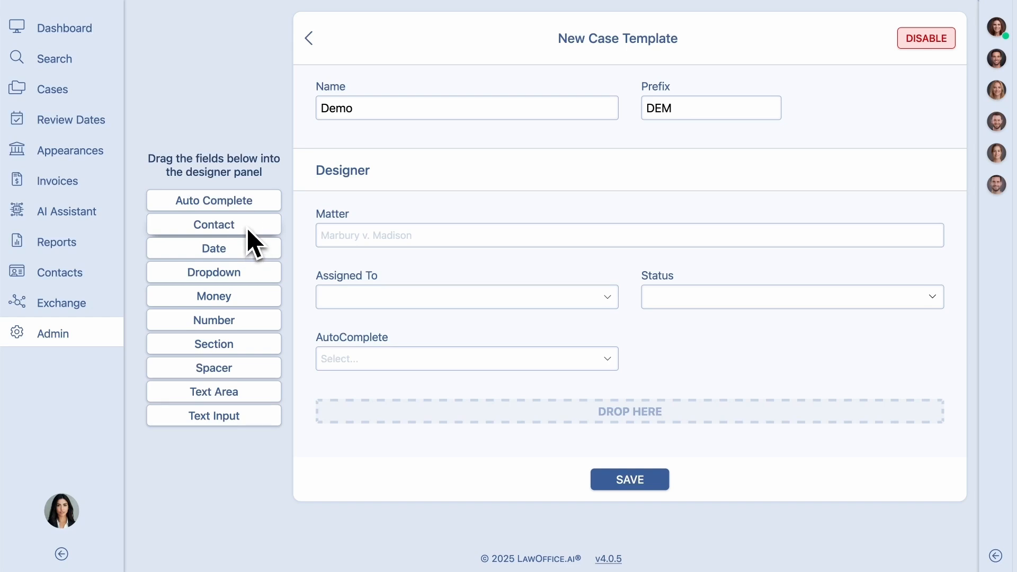
Step: Add a Contact field named Contact with 50% width after the AutoComplete field
left_click_drag(247, 228, 430, 367)
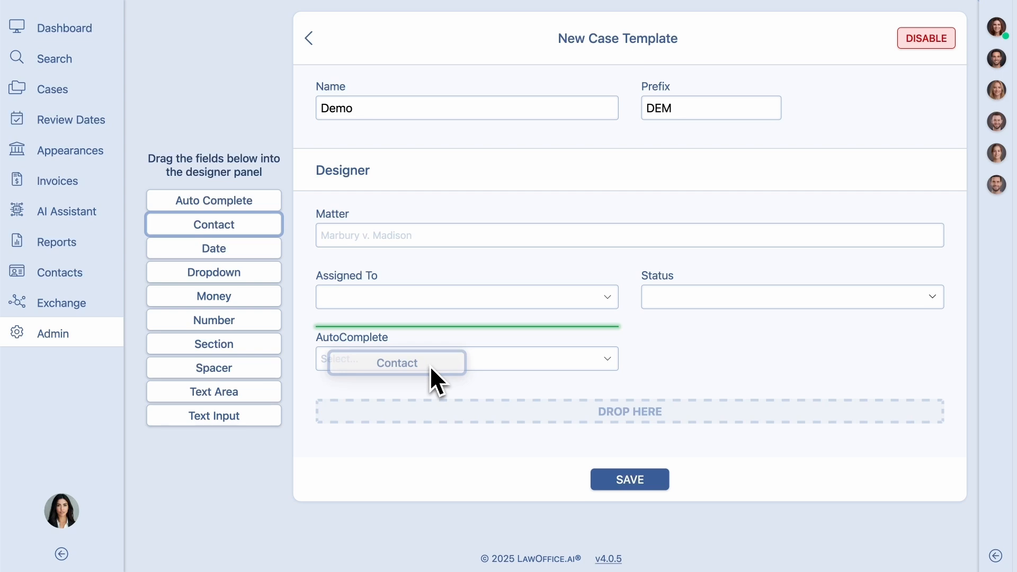
left_click_drag(430, 368, 457, 416)
left_click(418, 227)
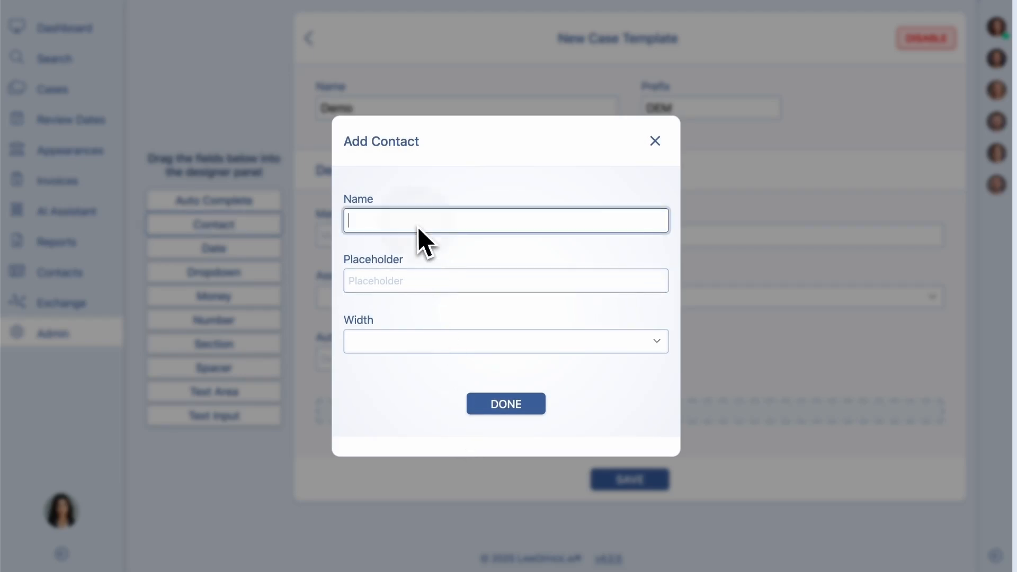
type("Contact")
left_click(390, 342)
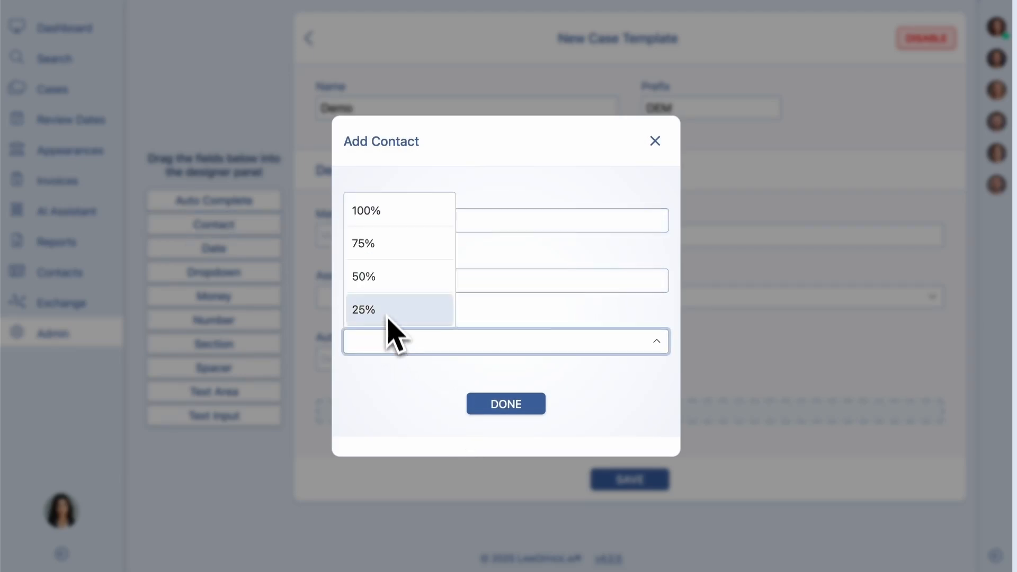
left_click(381, 288)
left_click(484, 401)
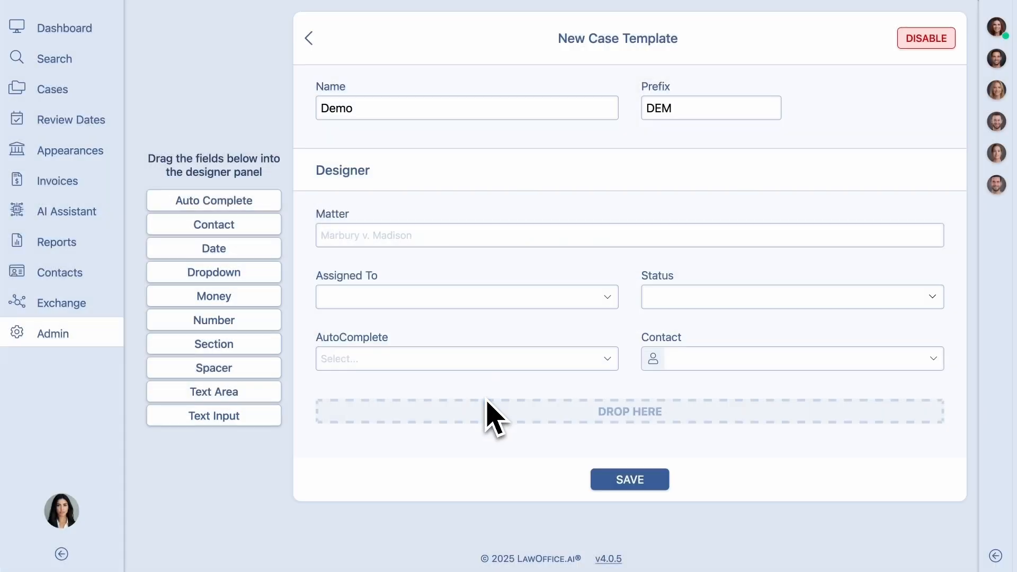
Step: Add a Date field named Date with 50% width below the AutoComplete field
mouse_move(604, 369)
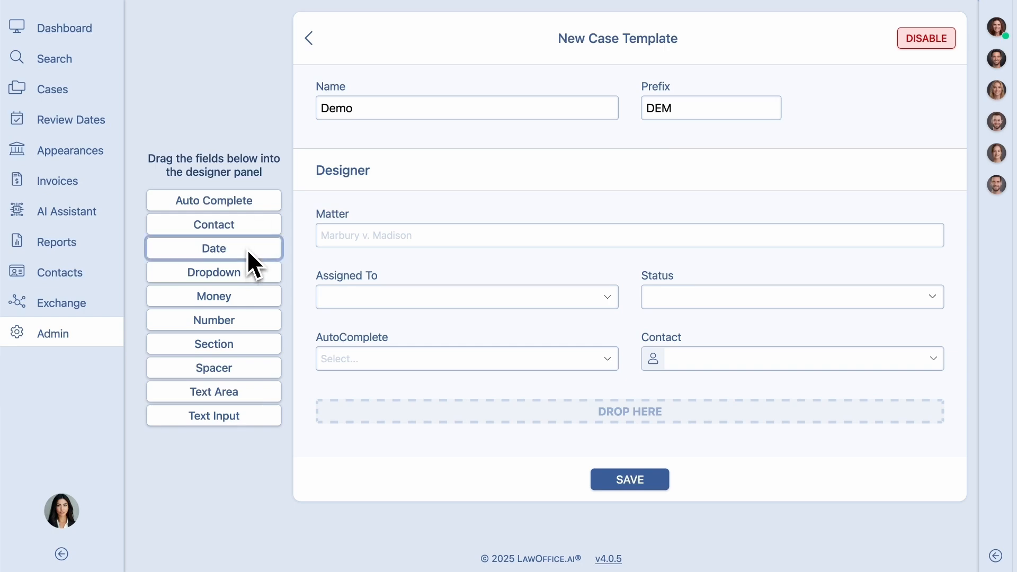
left_click_drag(248, 252, 366, 417)
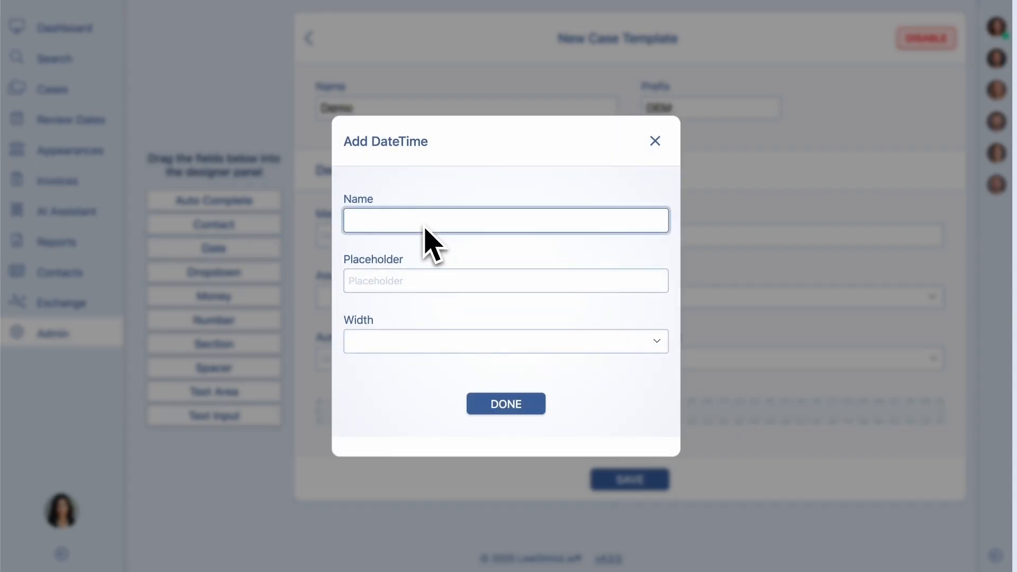
left_click(391, 343)
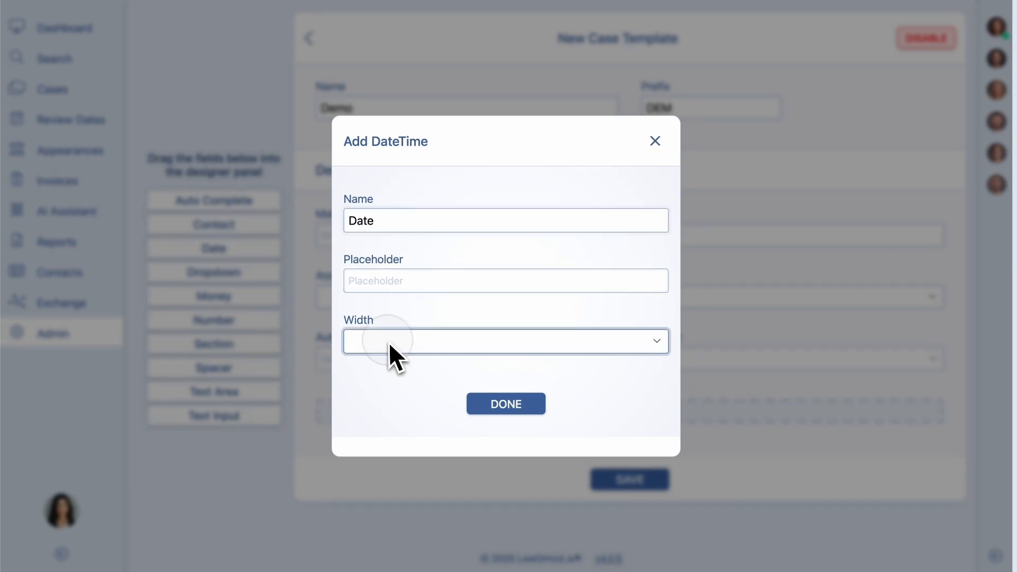
left_click(381, 284)
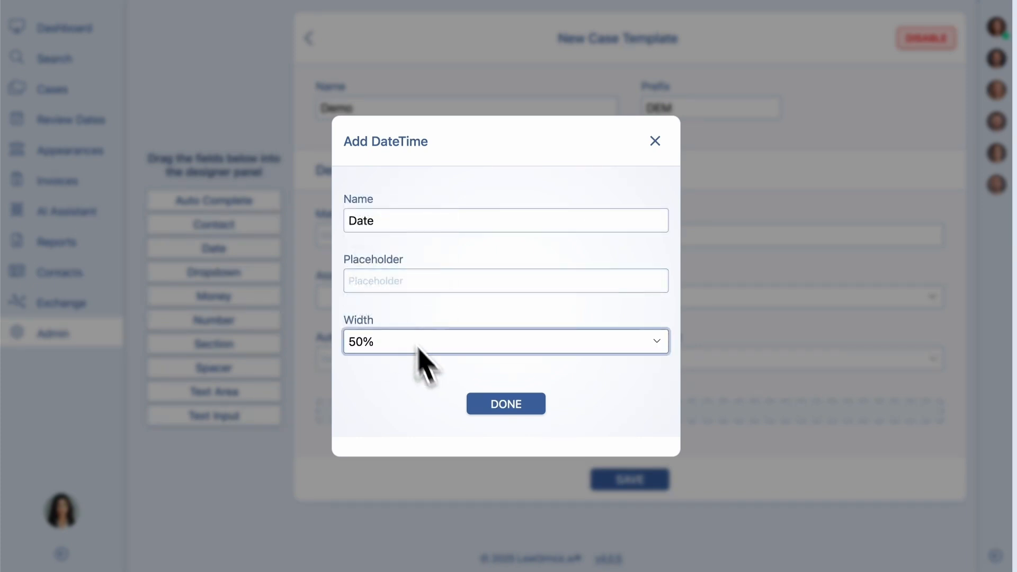
left_click(479, 405)
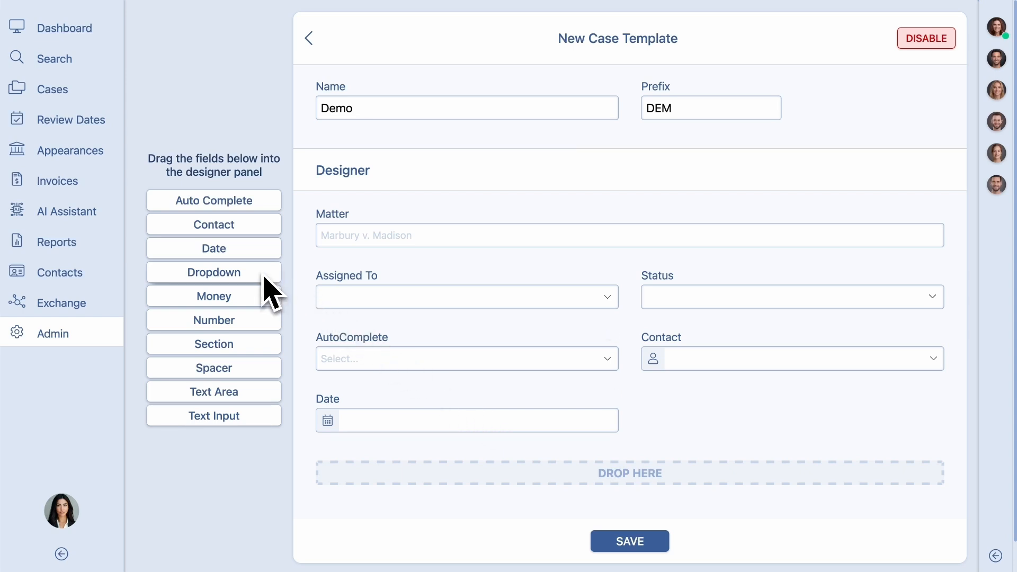
Step: Add a Dropdown field named Dropdown after the Date field, with 50% width and the Yes/No data provider
left_click_drag(263, 277, 392, 475)
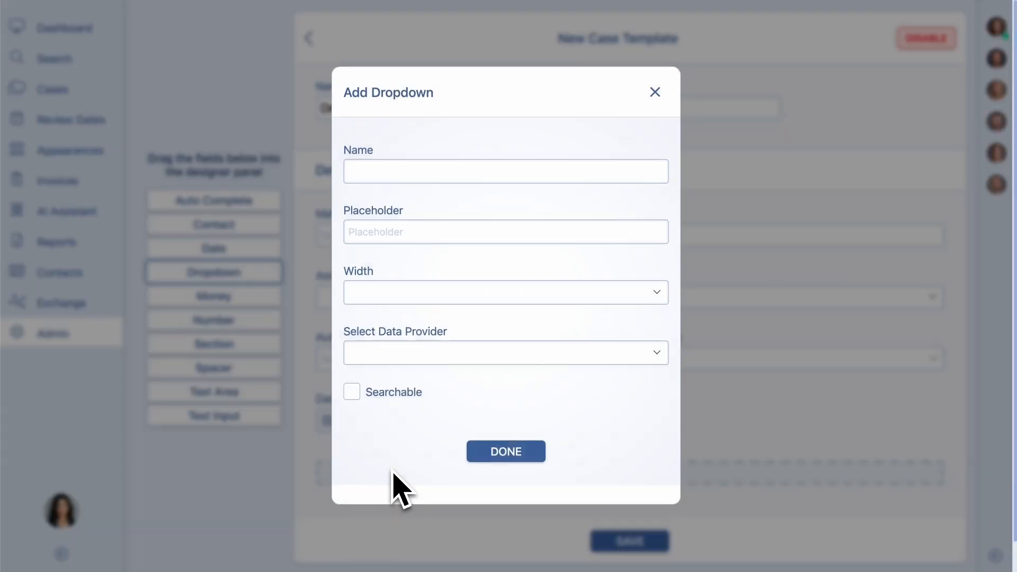
left_click(407, 175)
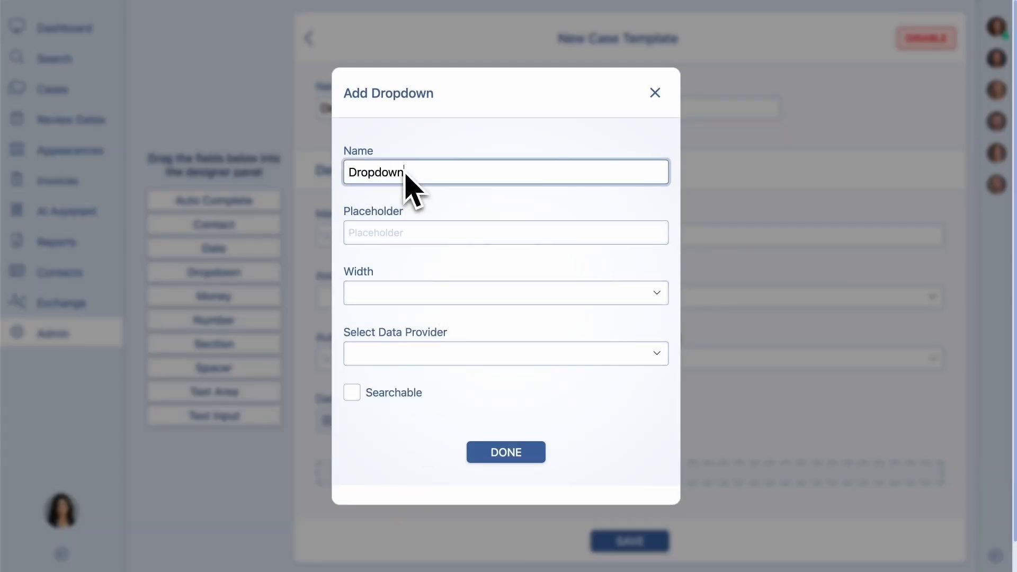
left_click(371, 293)
left_click(380, 236)
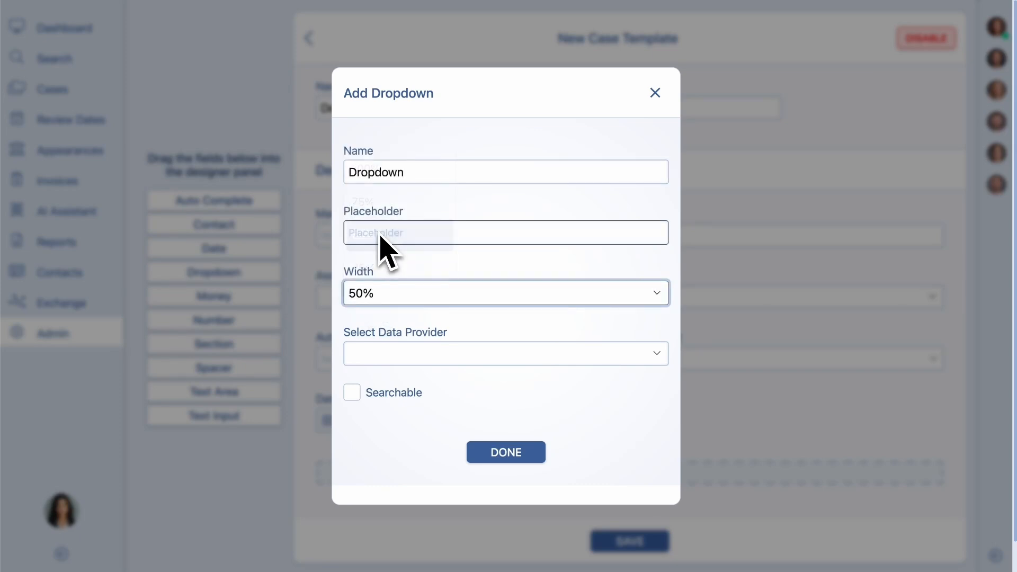
left_click(377, 354)
scroll(383, 331, "down", 5)
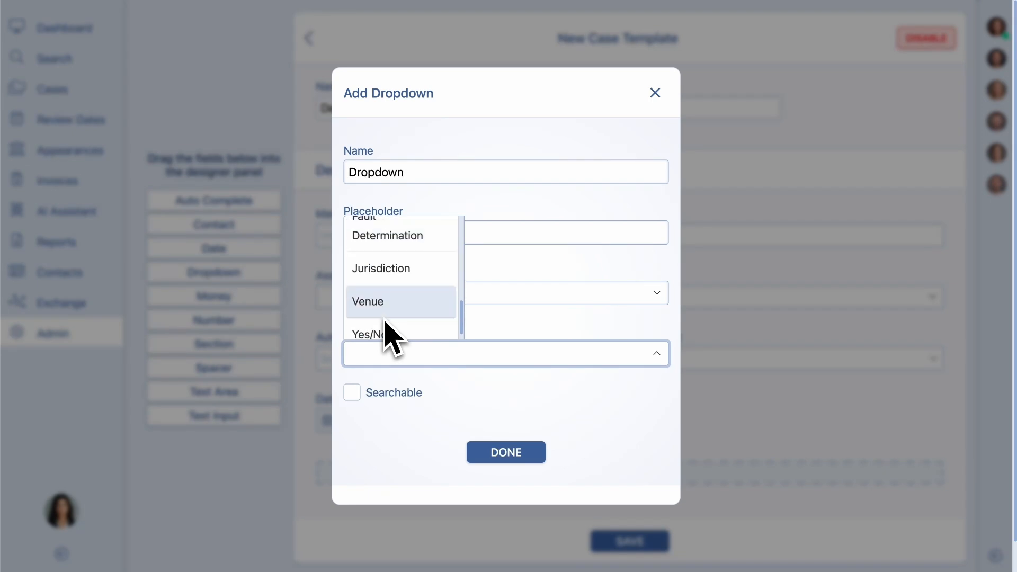
left_click(383, 320)
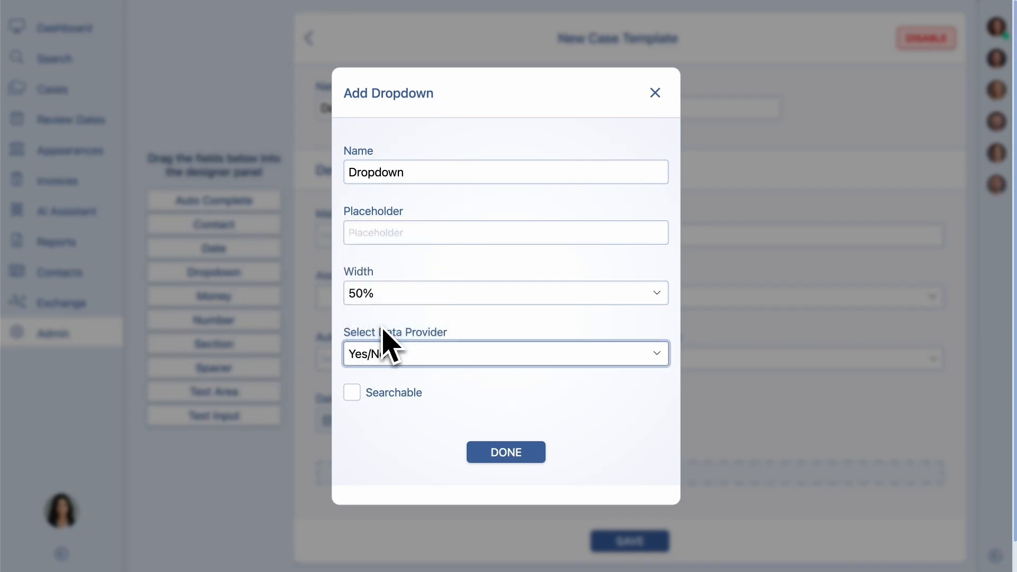
left_click(480, 459)
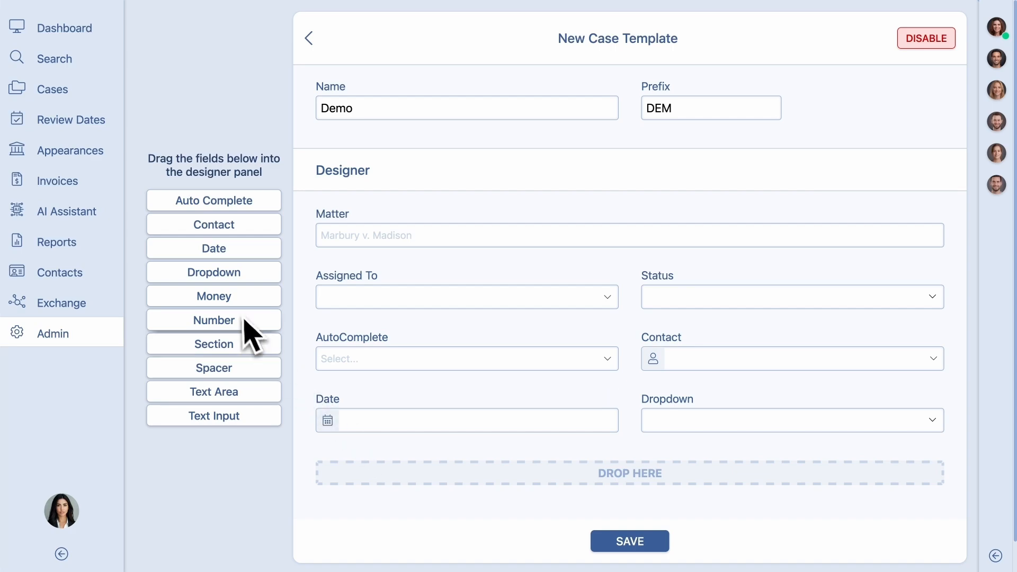
Step: Add a Money field named Money with 50% width below the Date field
left_click_drag(228, 303, 367, 475)
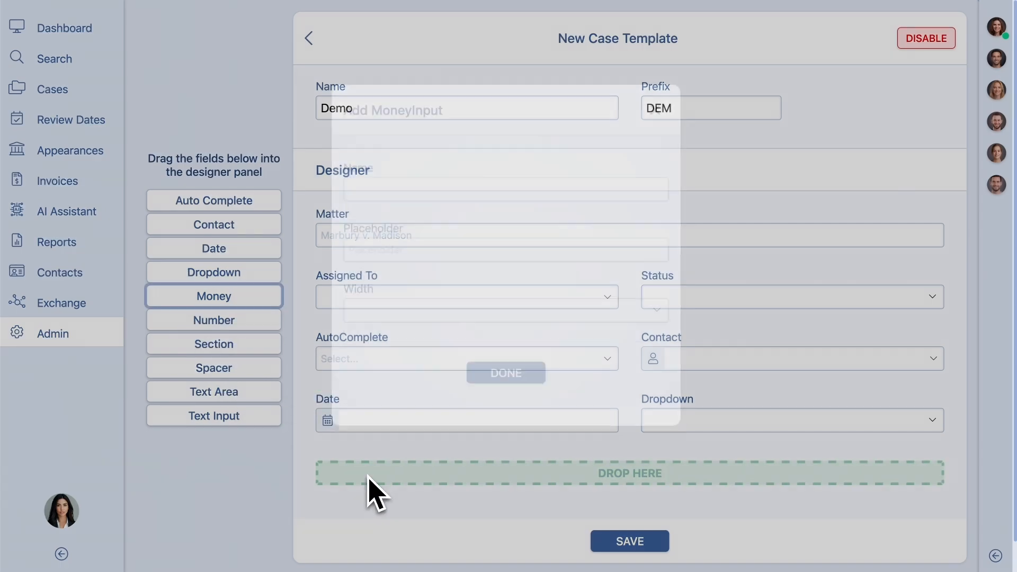
left_click(380, 225)
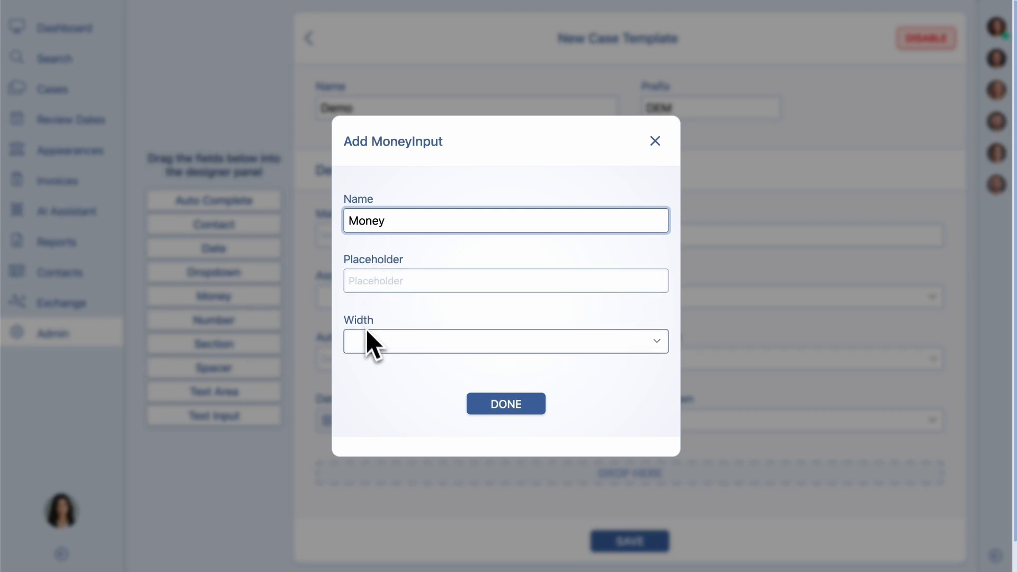
left_click(371, 343)
left_click(380, 288)
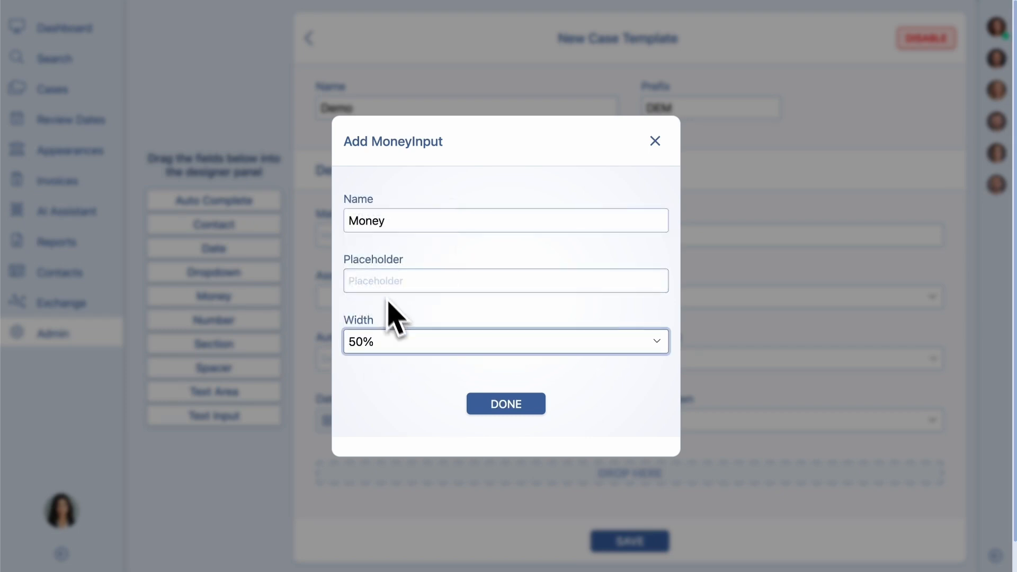
left_click(479, 407)
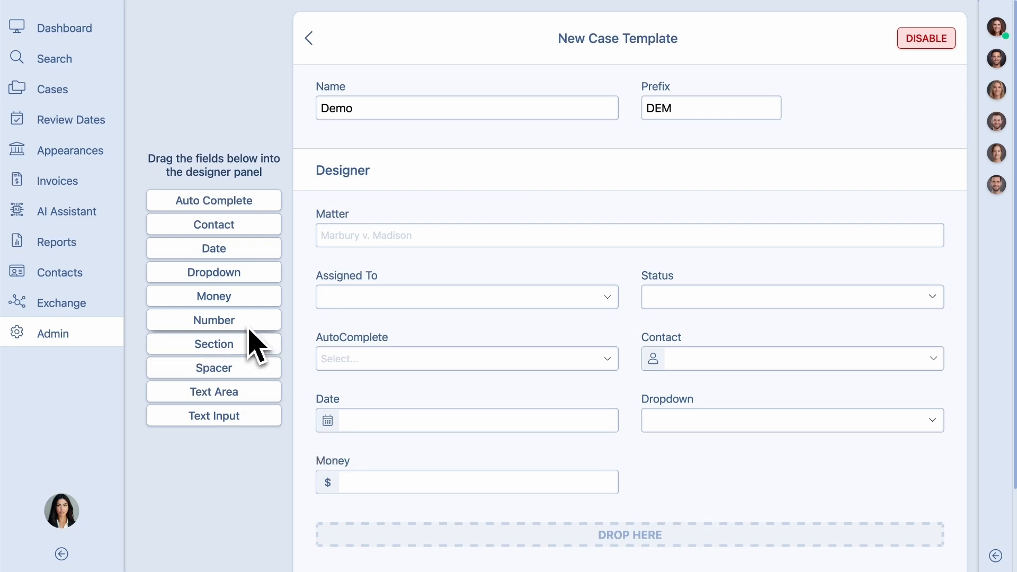
Step: Add a Number field named Number with 50% width after the Money field
left_click_drag(248, 331, 371, 540)
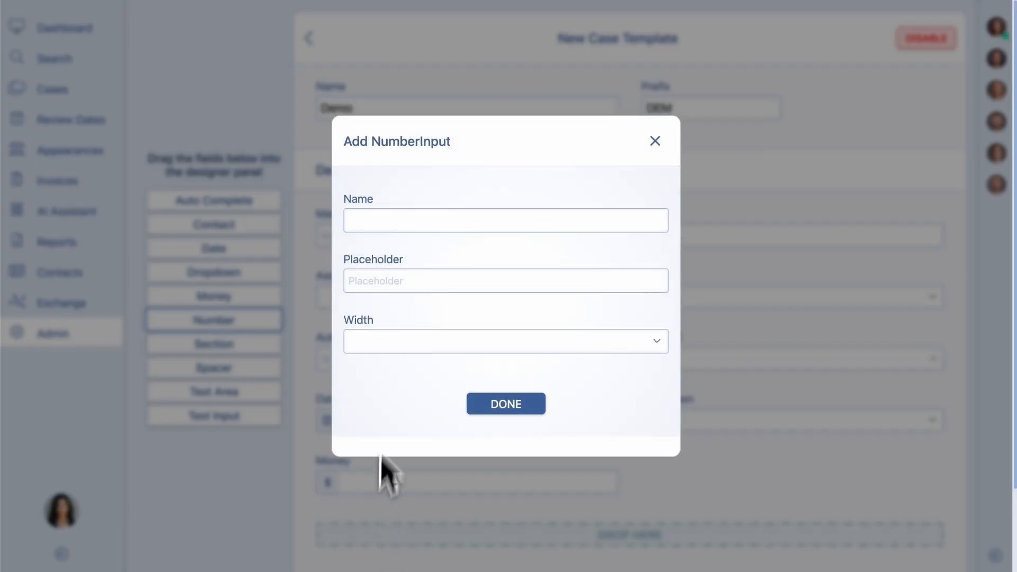
left_click(366, 224)
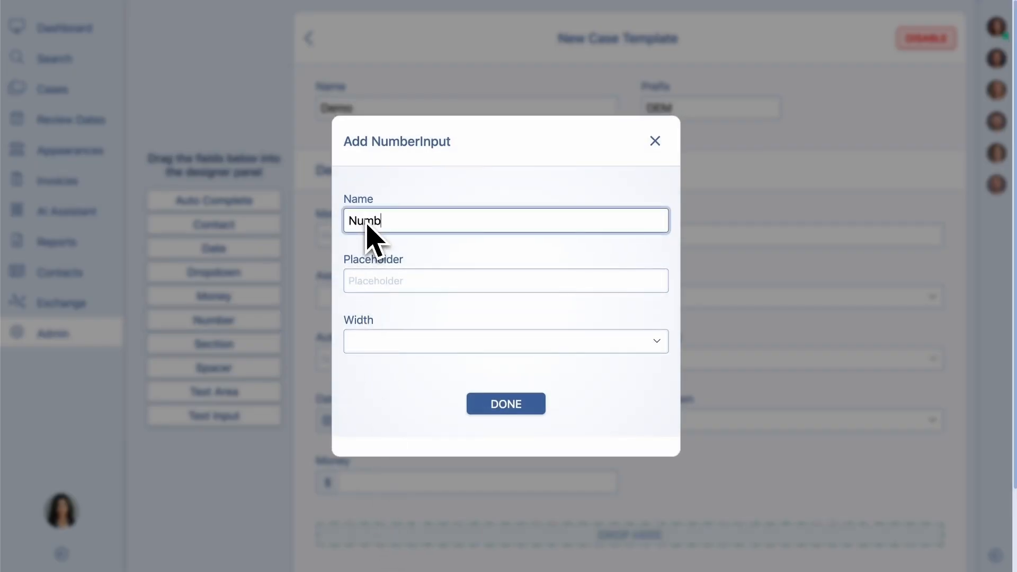
left_click(377, 345)
left_click(374, 292)
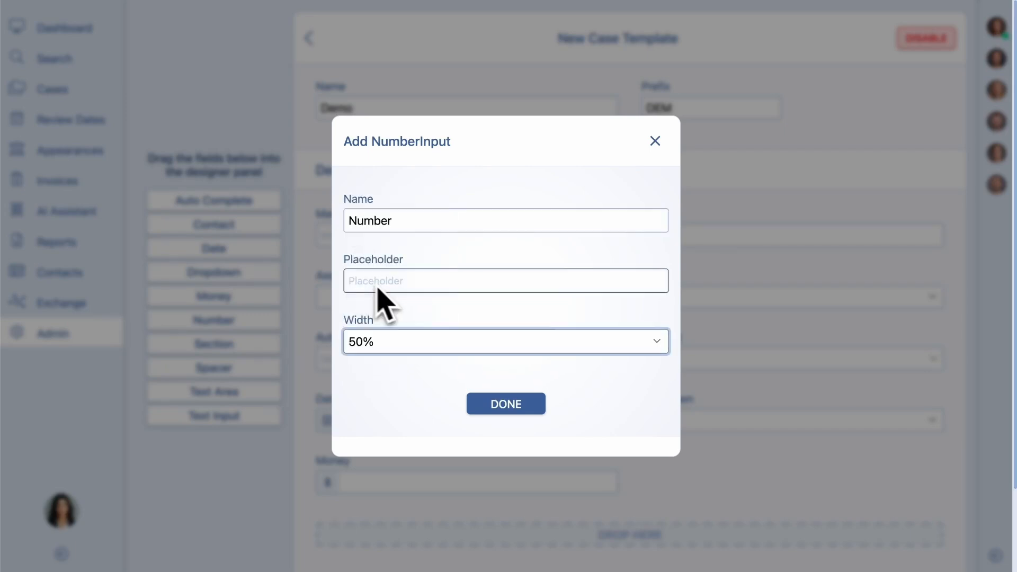
left_click(506, 405)
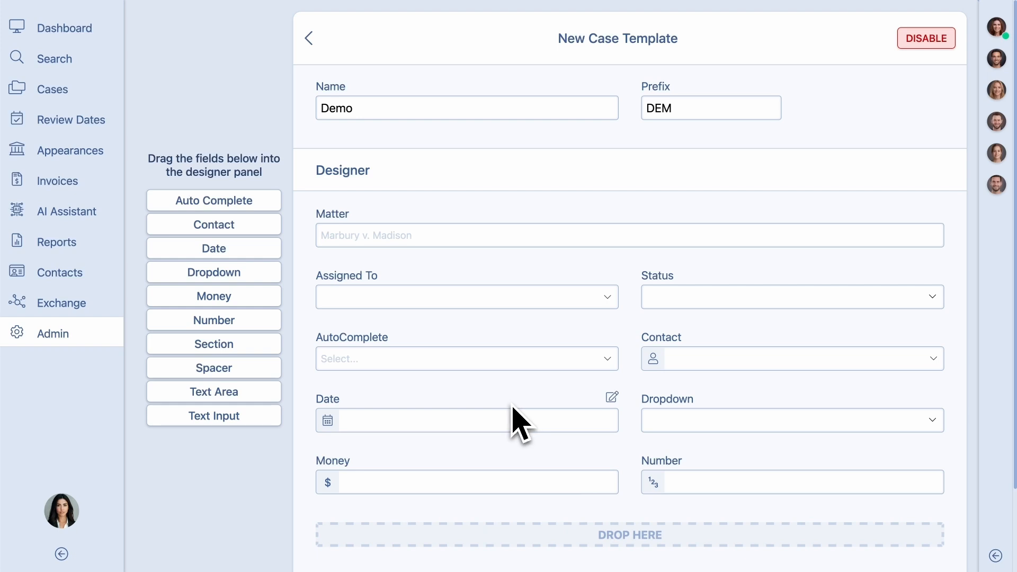
Step: Insert a section divider above the Date field and a 50% width spacer between the Date and Dropdown fields
scroll(512, 406, "down", 3)
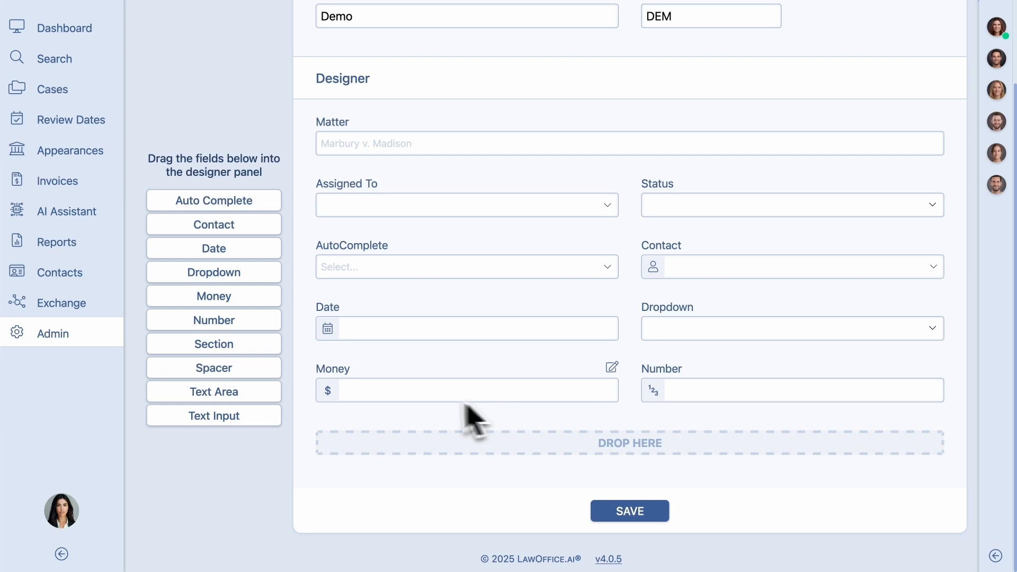
left_click_drag(245, 344, 397, 318)
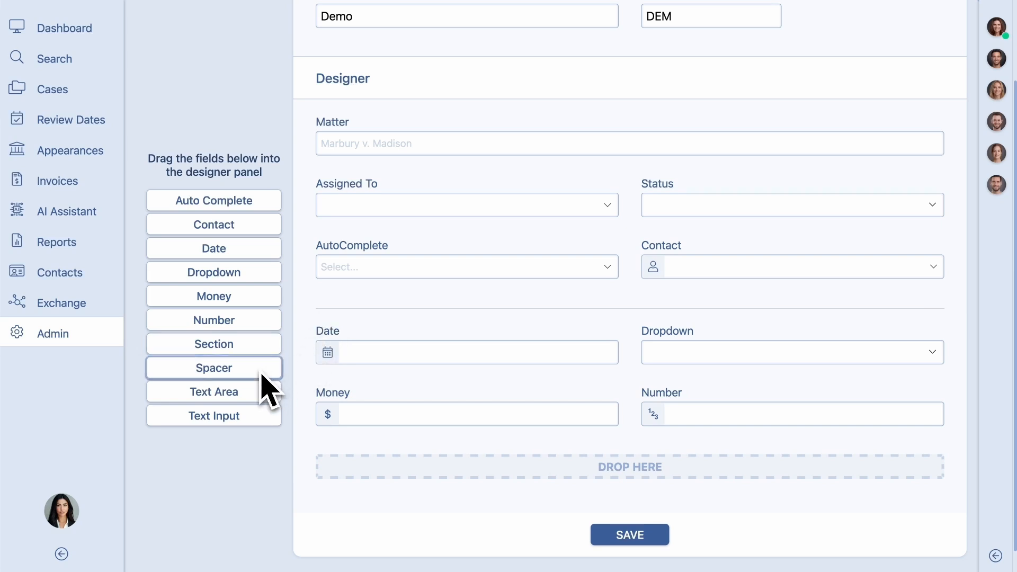
left_click_drag(262, 369, 711, 359)
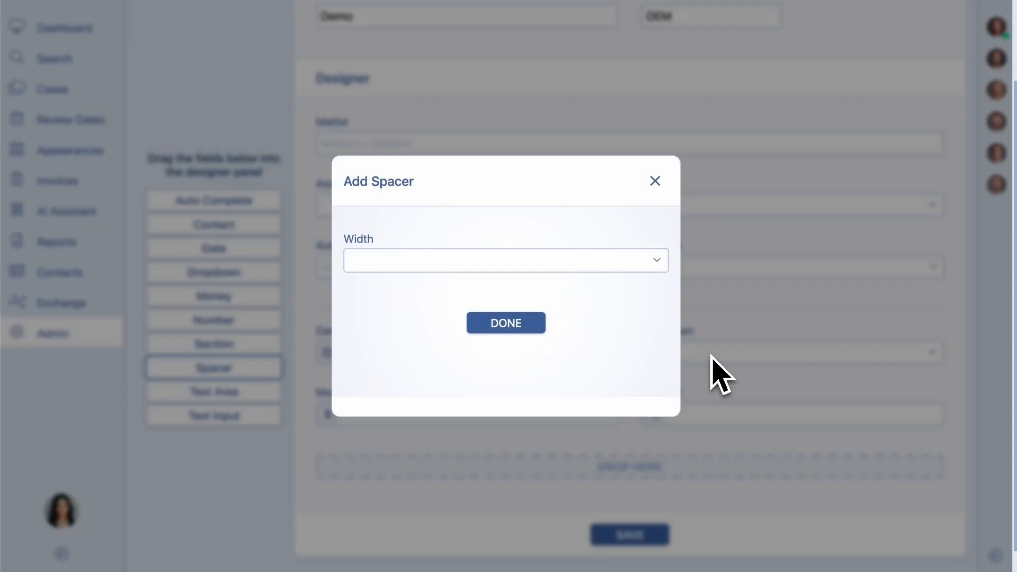
left_click(473, 269)
left_click(364, 358)
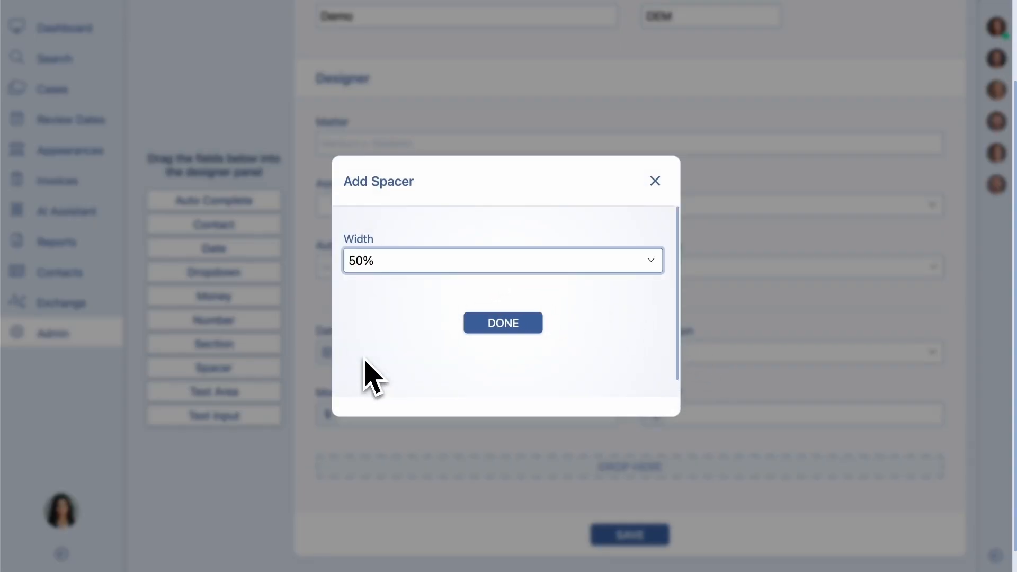
left_click(492, 327)
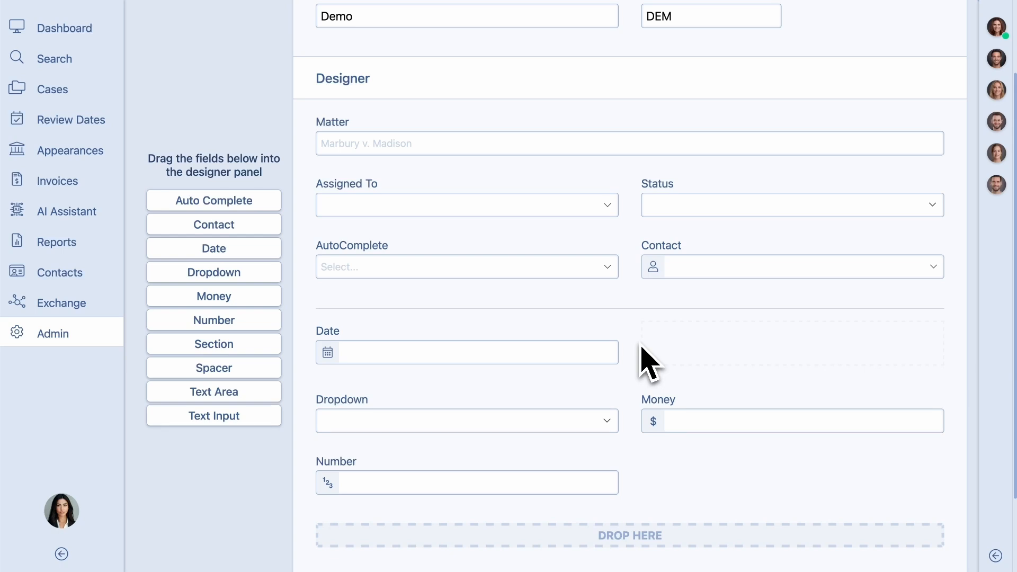
Step: Add a Text Area field named TextArea with 100% width at the end of the layout
left_click_drag(264, 398, 363, 548)
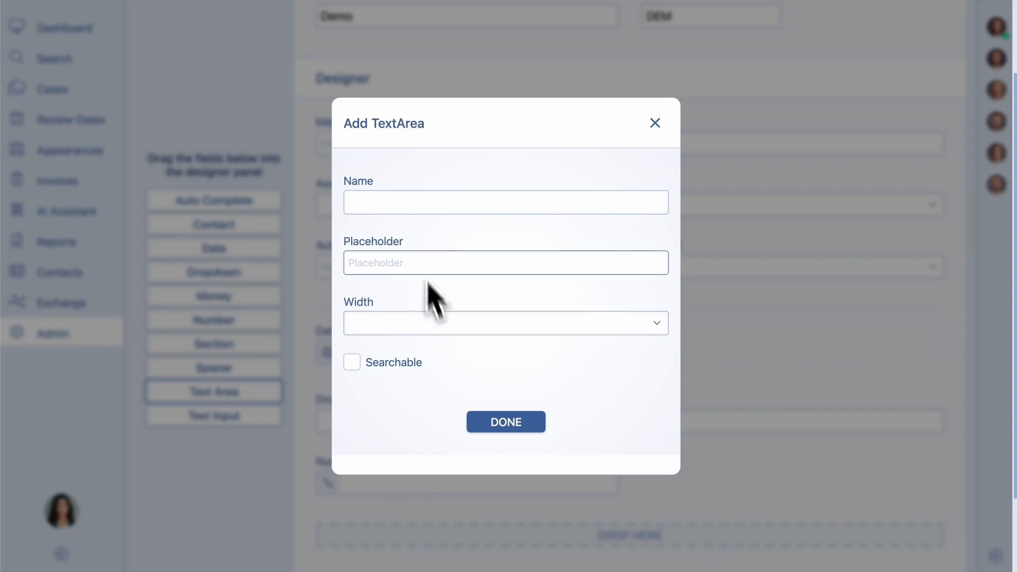
left_click(393, 208)
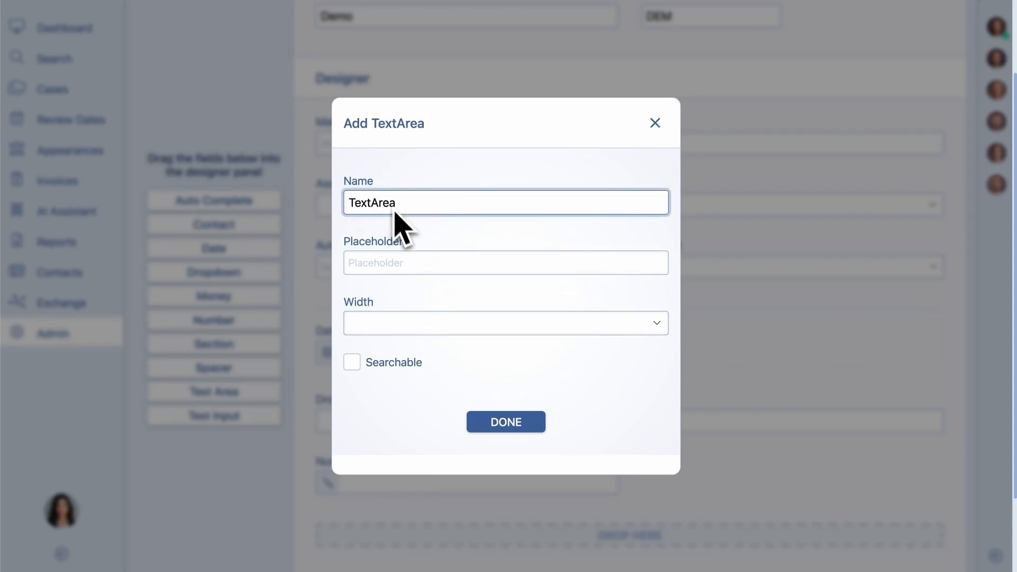
left_click(461, 325)
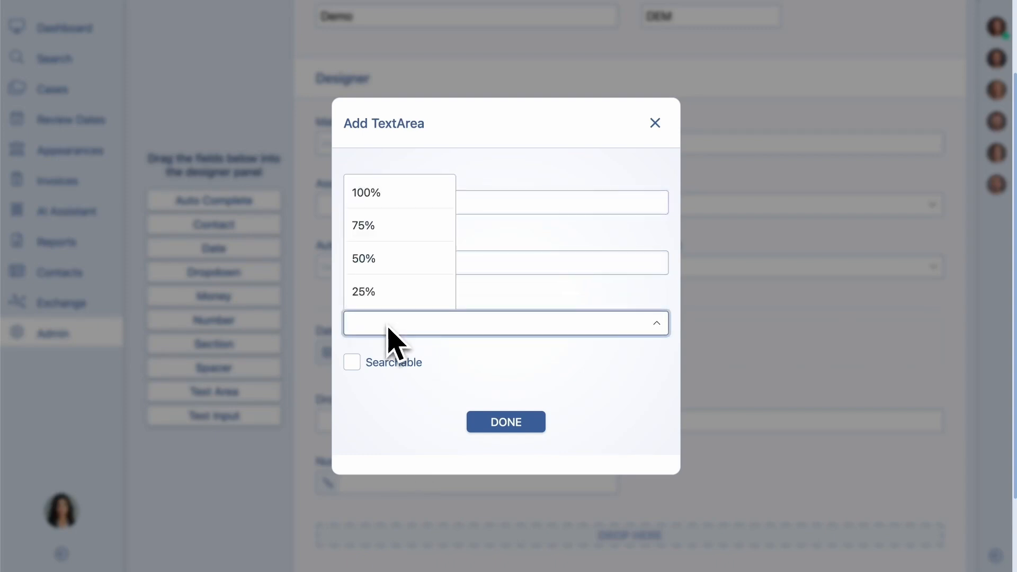
left_click(380, 207)
left_click(514, 428)
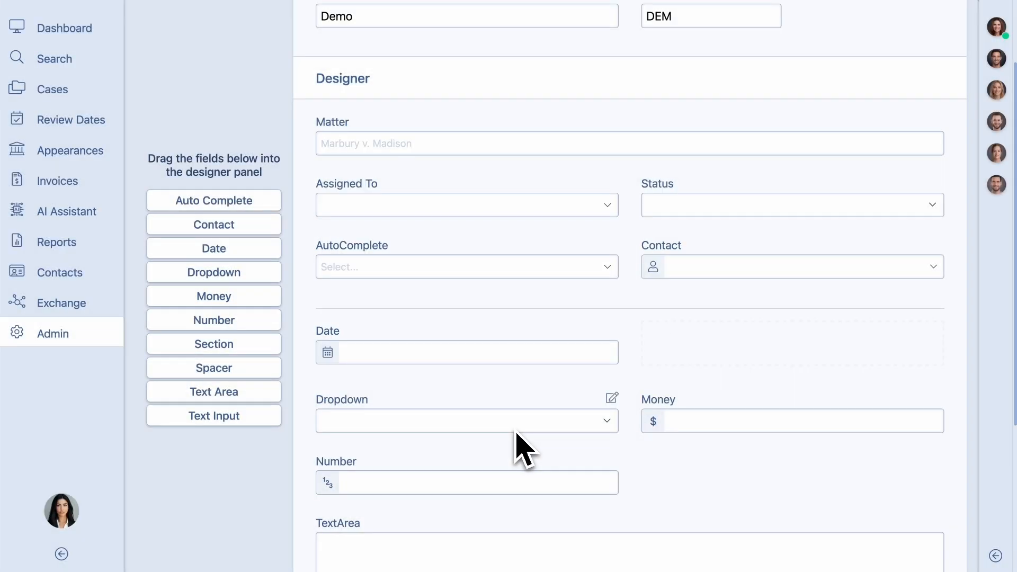
Step: Add a Text Input field named TextInput with 50% width below the TextArea field
scroll(517, 444, "down", 4)
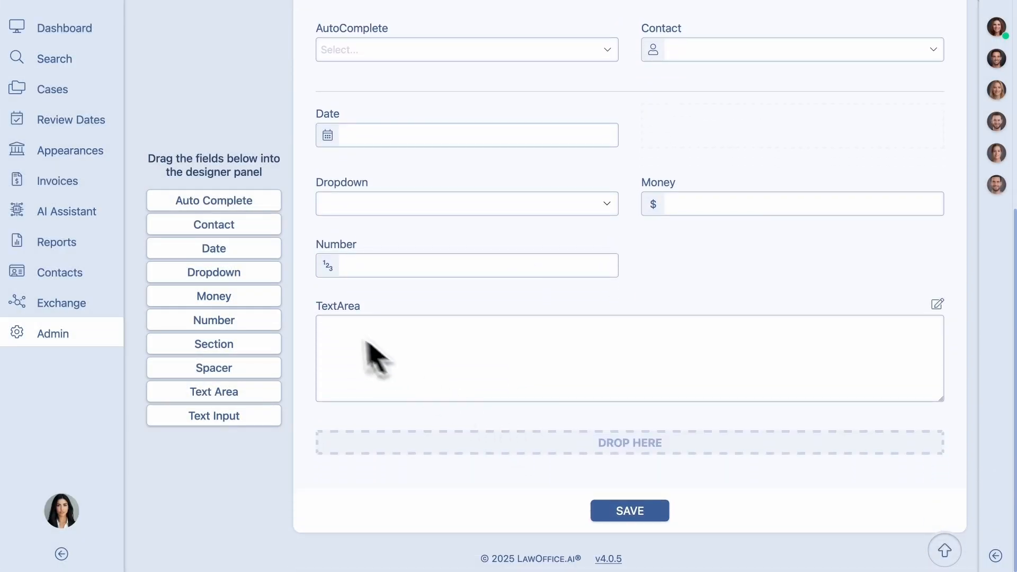
left_click_drag(218, 418, 347, 463)
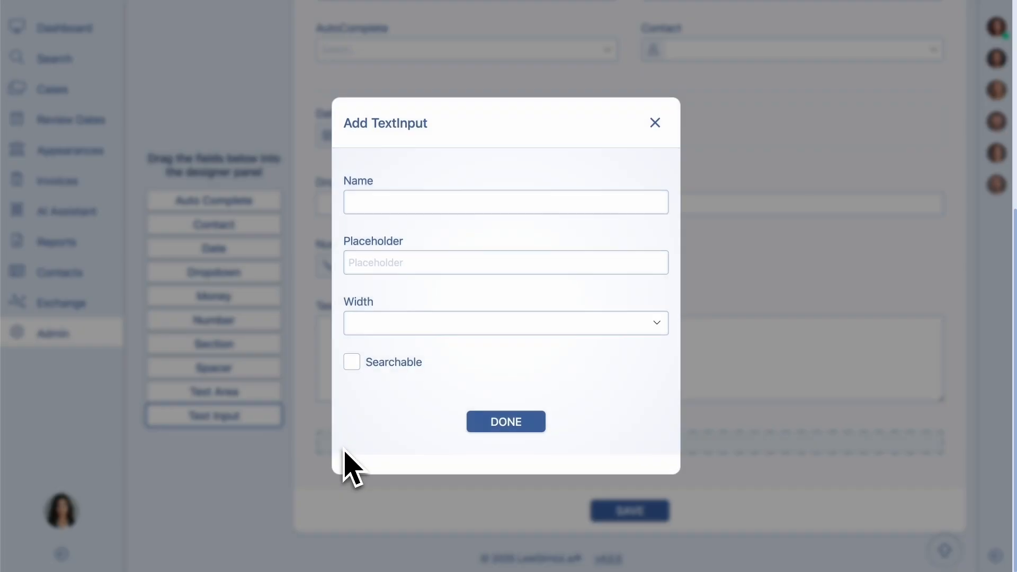
left_click(399, 213)
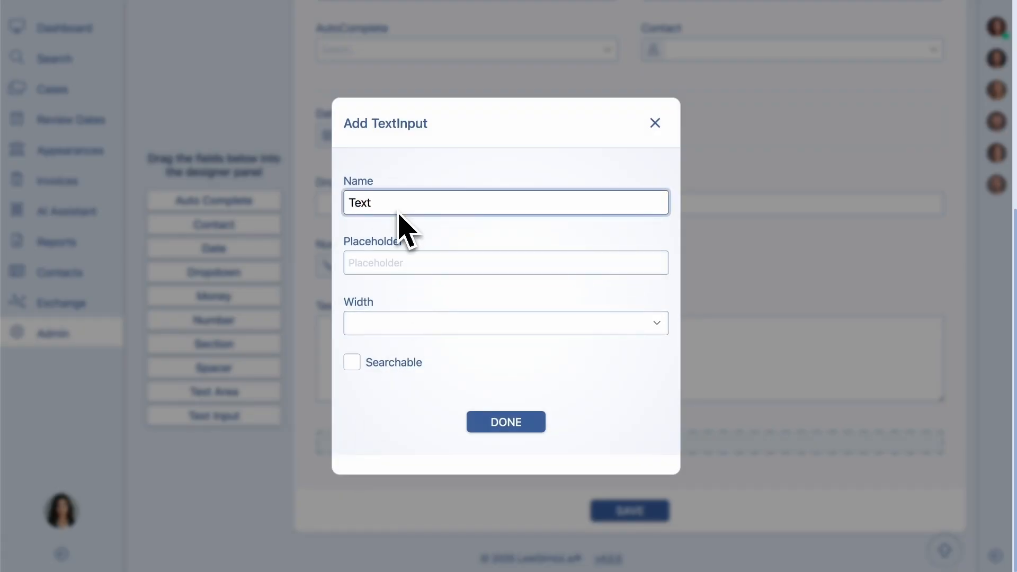
left_click(396, 318)
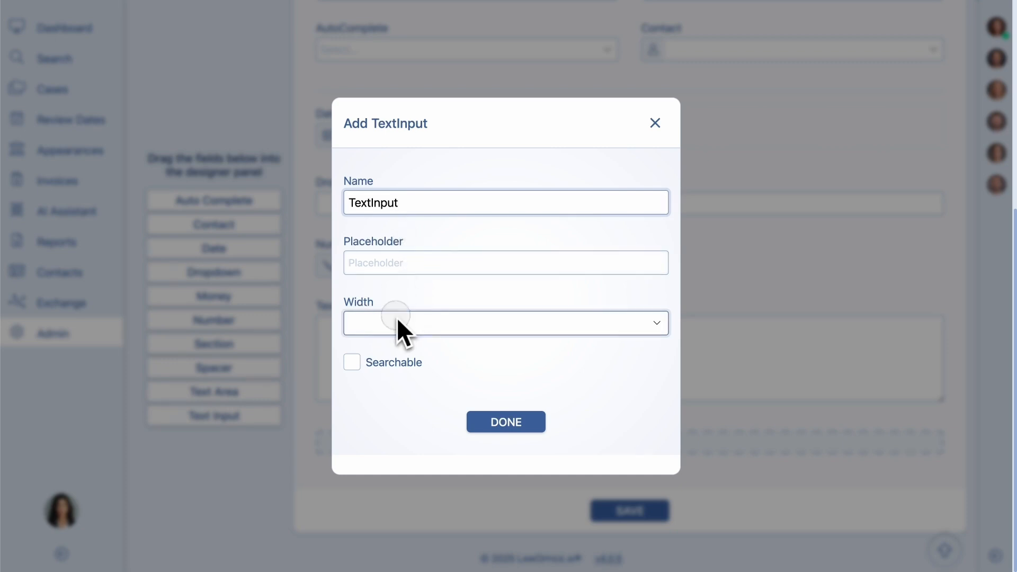
left_click(399, 270)
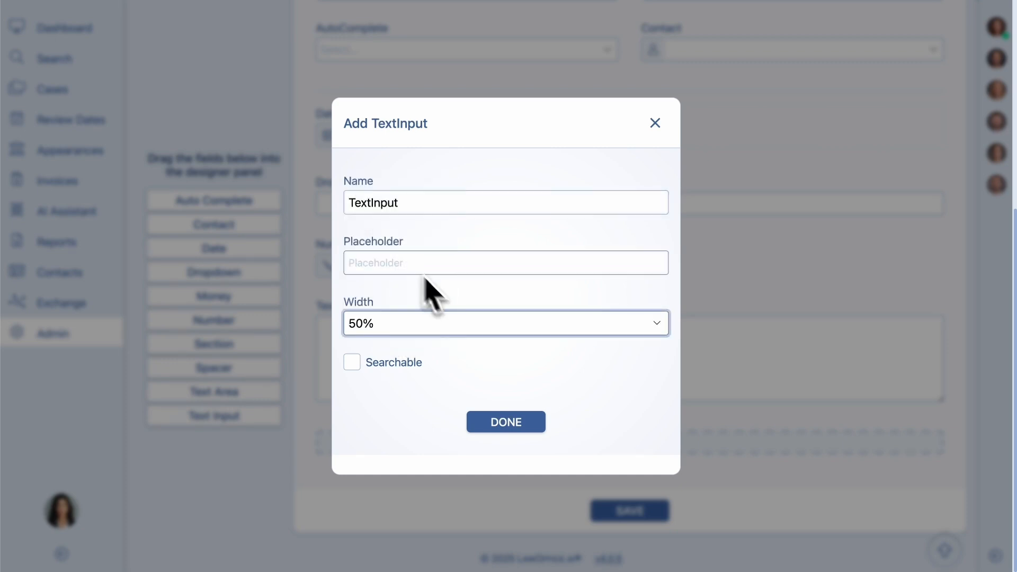
left_click(505, 423)
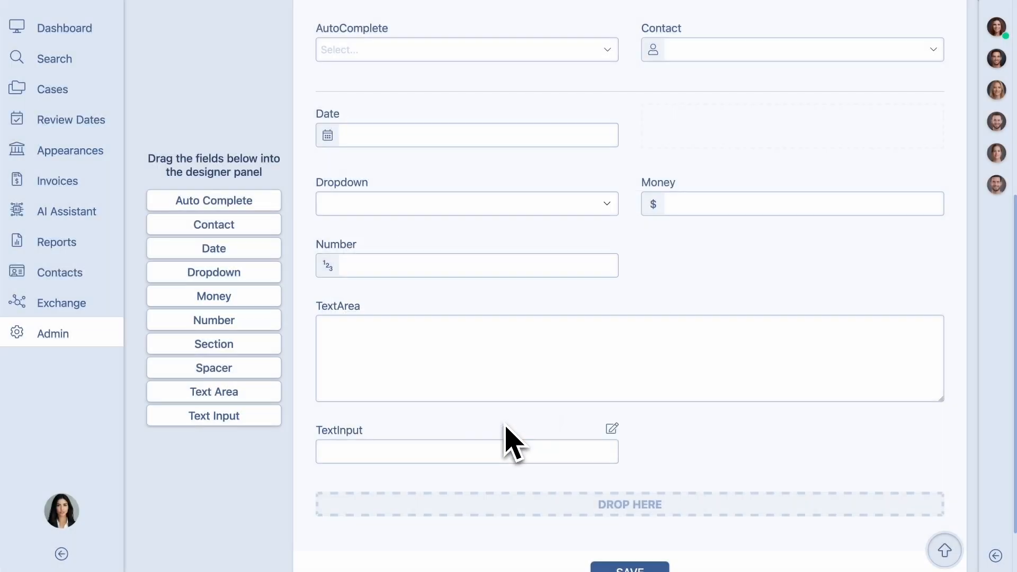
Step: Move the TextInput field into the empty space beside the Number field and save the case template
scroll(505, 445, "down", 2)
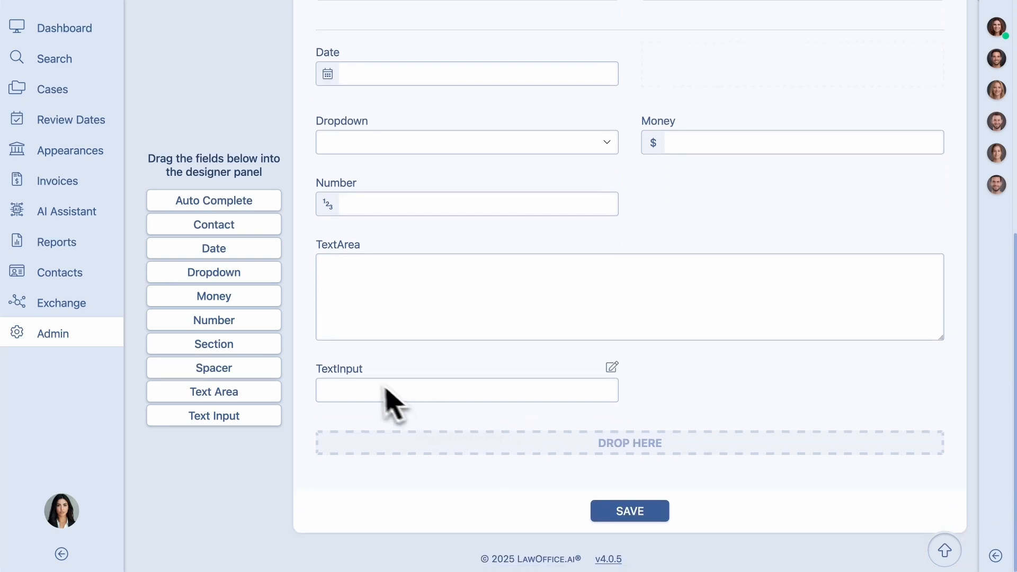
left_click_drag(356, 375, 662, 243)
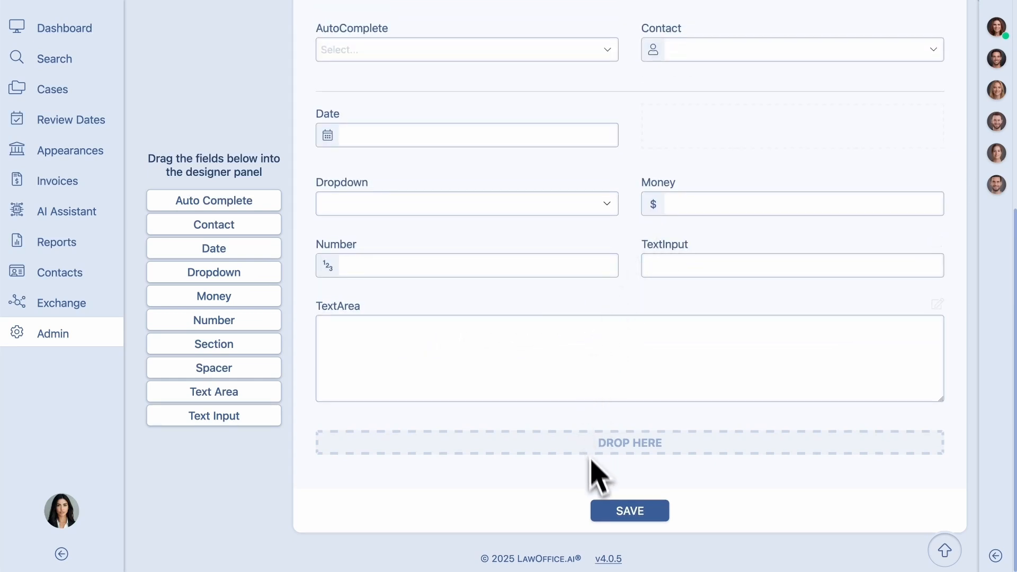
left_click(614, 511)
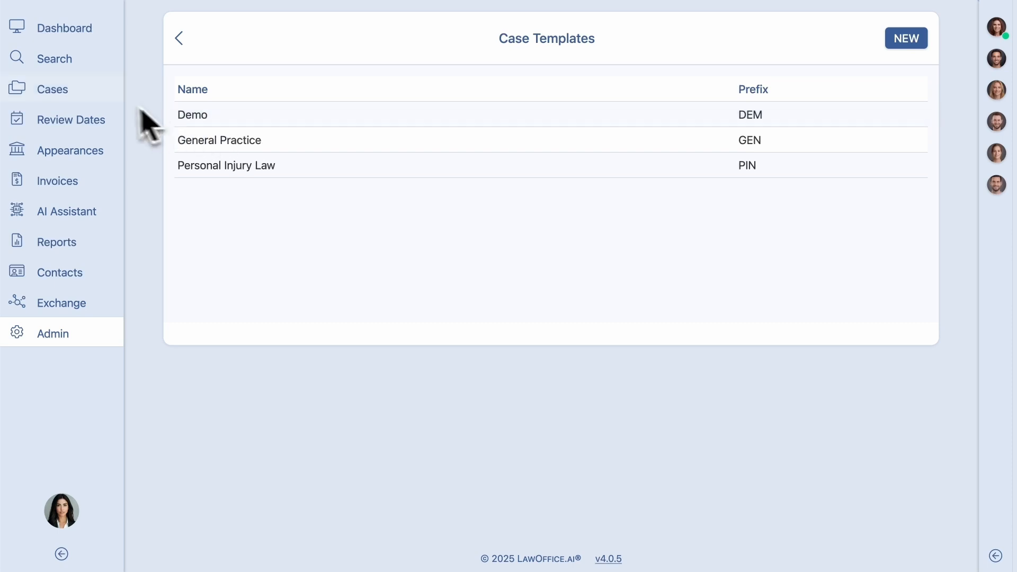
Step: Create a new case with the Demo case type and the existing client selected by name
left_click(80, 97)
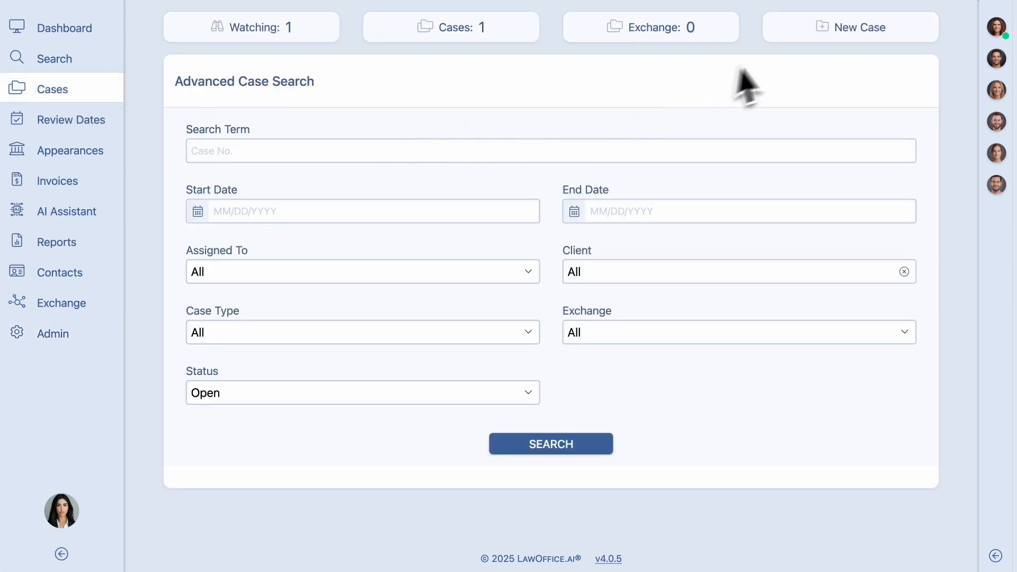
left_click(798, 37)
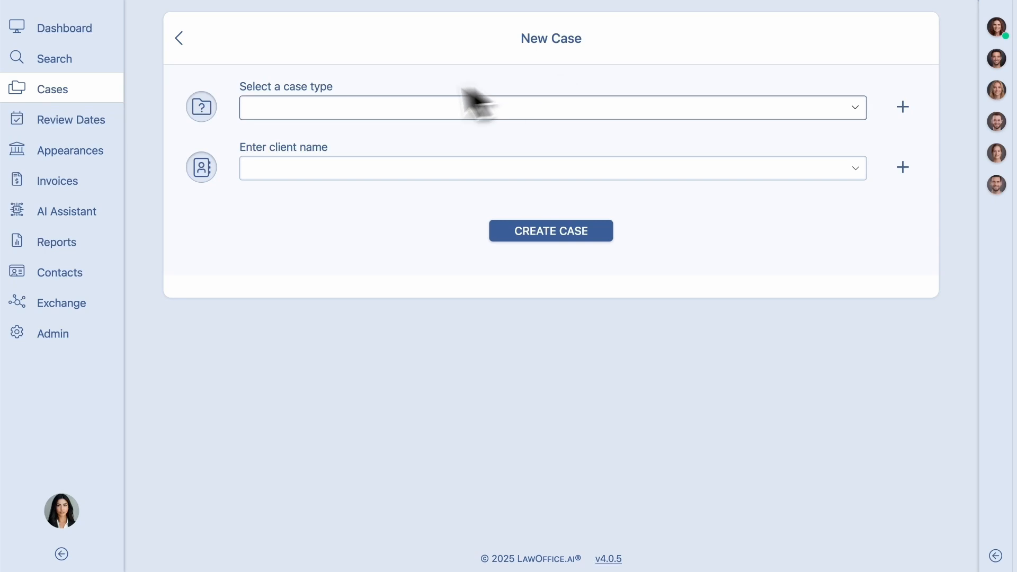
left_click(285, 108)
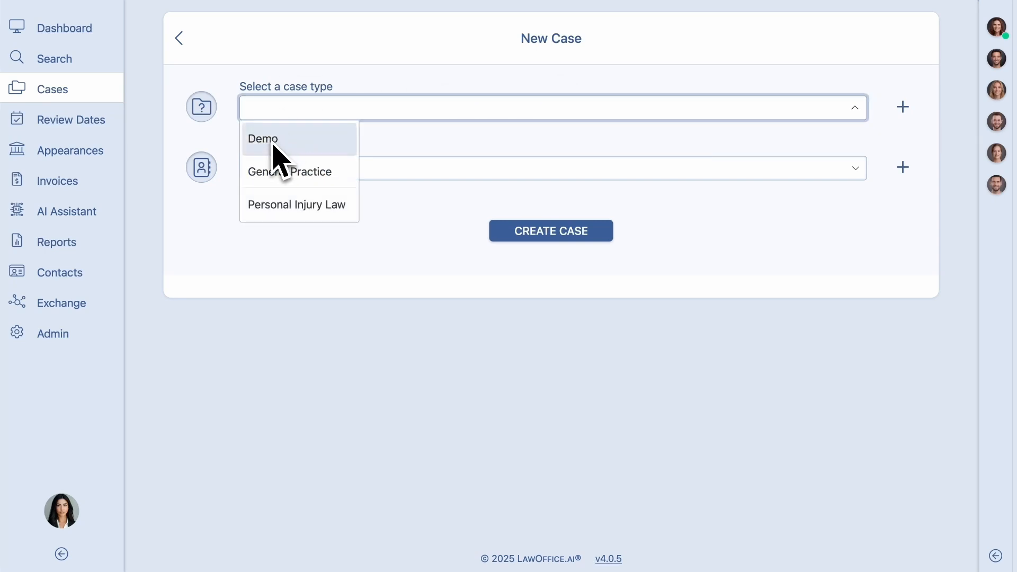
left_click(294, 145)
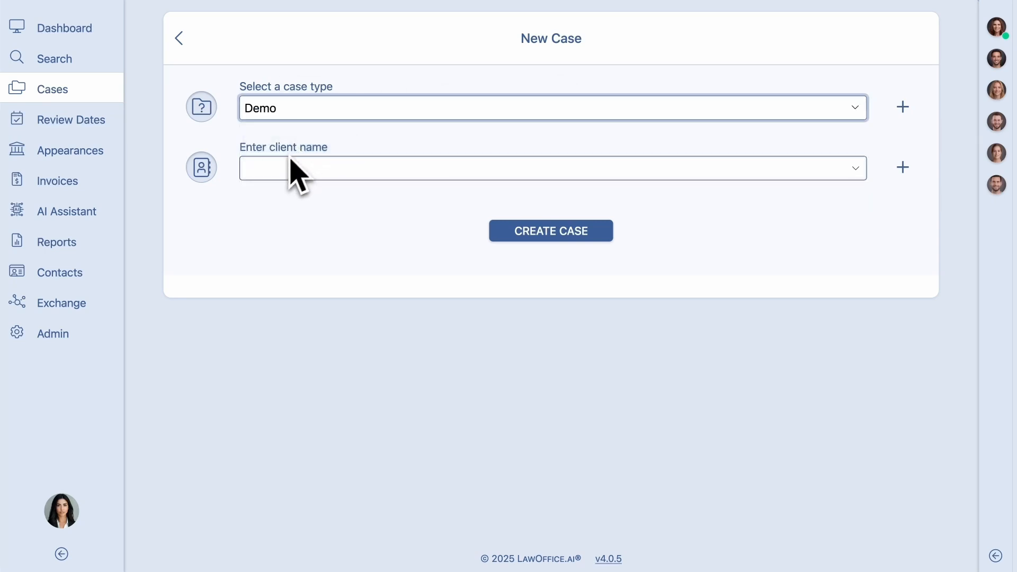
left_click(281, 174)
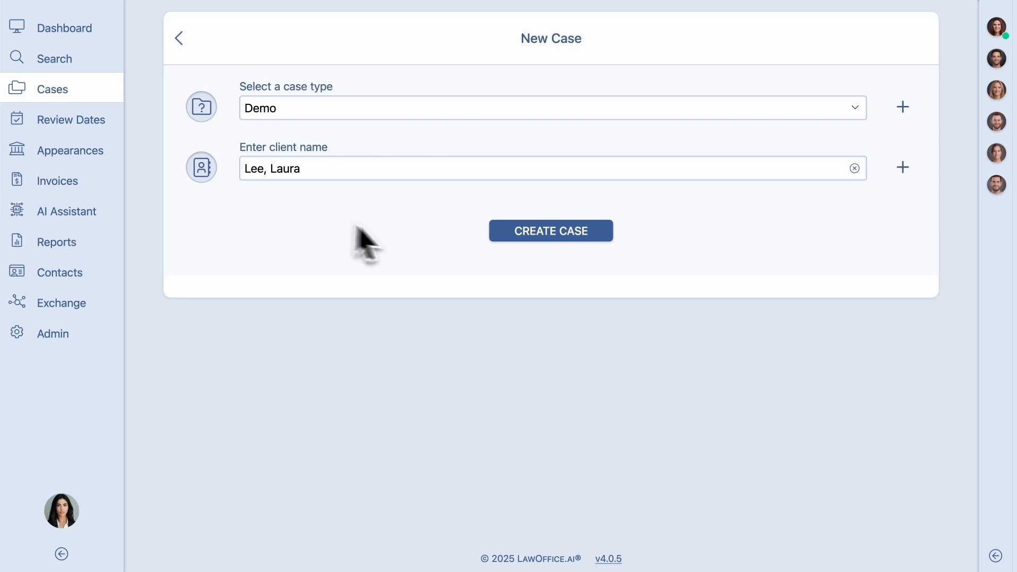
left_click(513, 238)
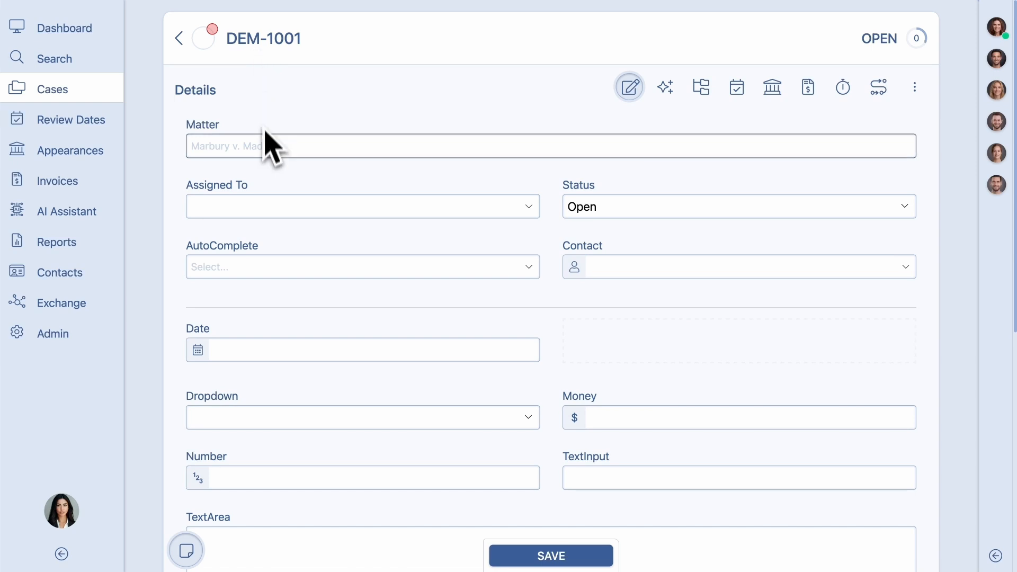
Step: Try out the AutoComplete field by choosing Federal and clearing the selection
left_click(248, 266)
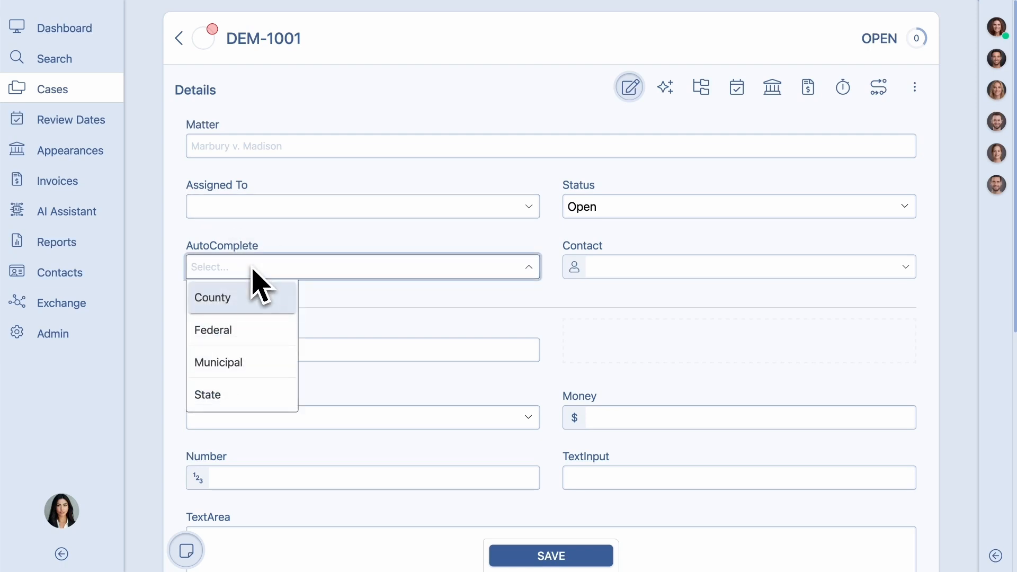
type("fed")
key("Return")
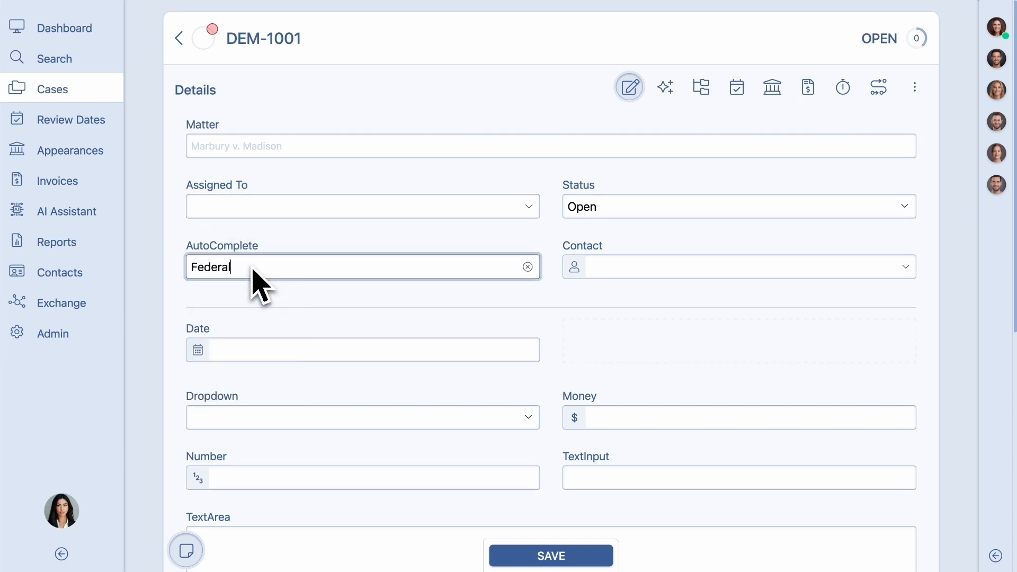
left_click(527, 267)
left_click(553, 299)
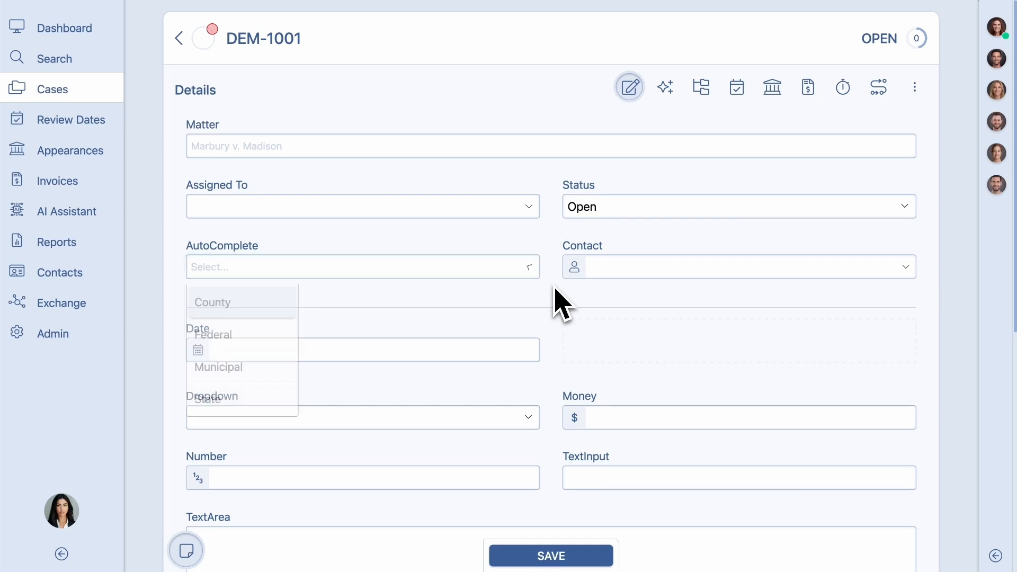
Step: Look up the client by first name in the case's Contact field and select the matching contact
left_click(619, 274)
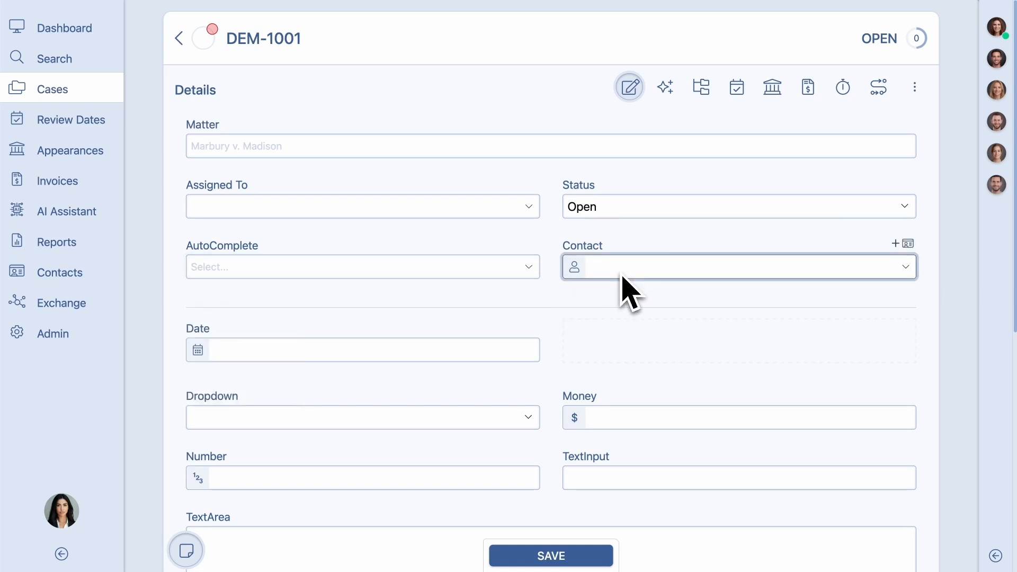
type("laur")
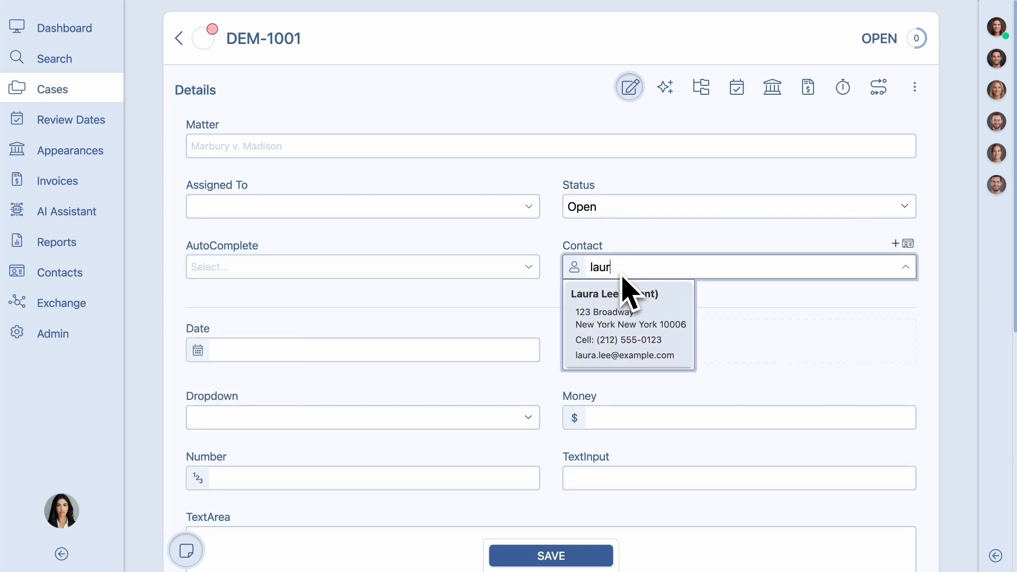
left_click(621, 315)
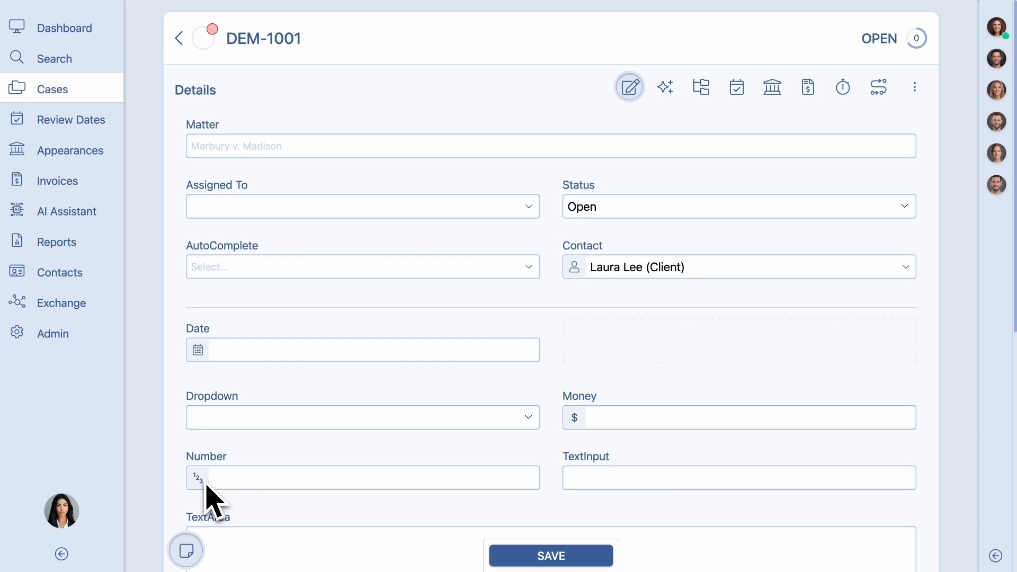
Step: Enter "here is some text" in the TextArea field and save the case details
scroll(207, 497, "down", 4)
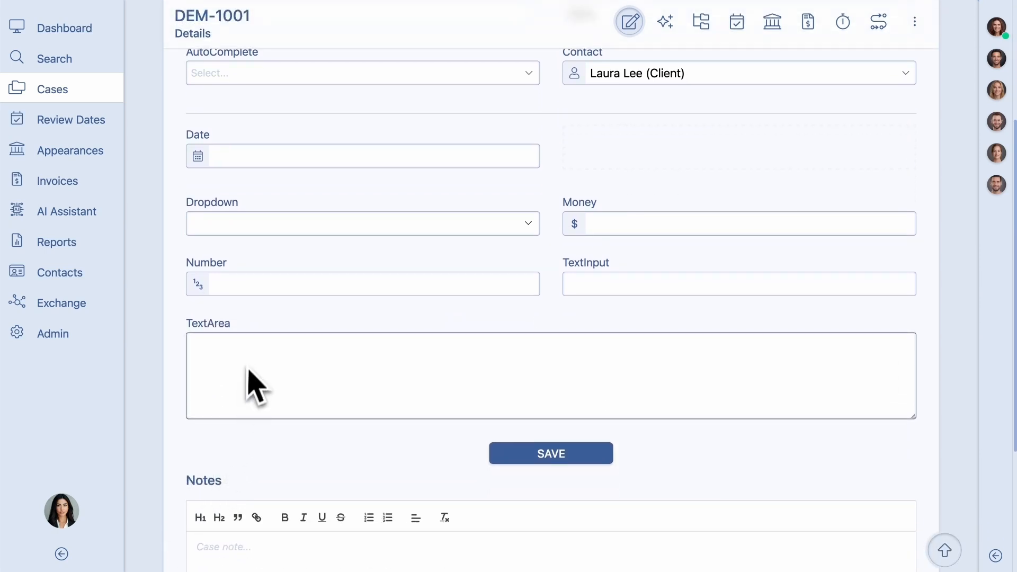
left_click(250, 368)
type("h")
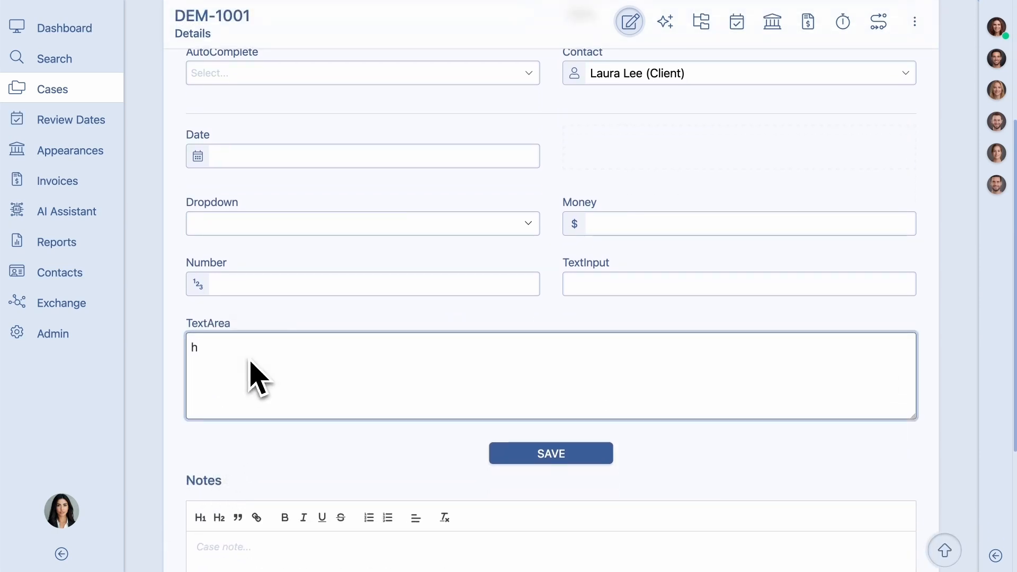
type("ere is some text")
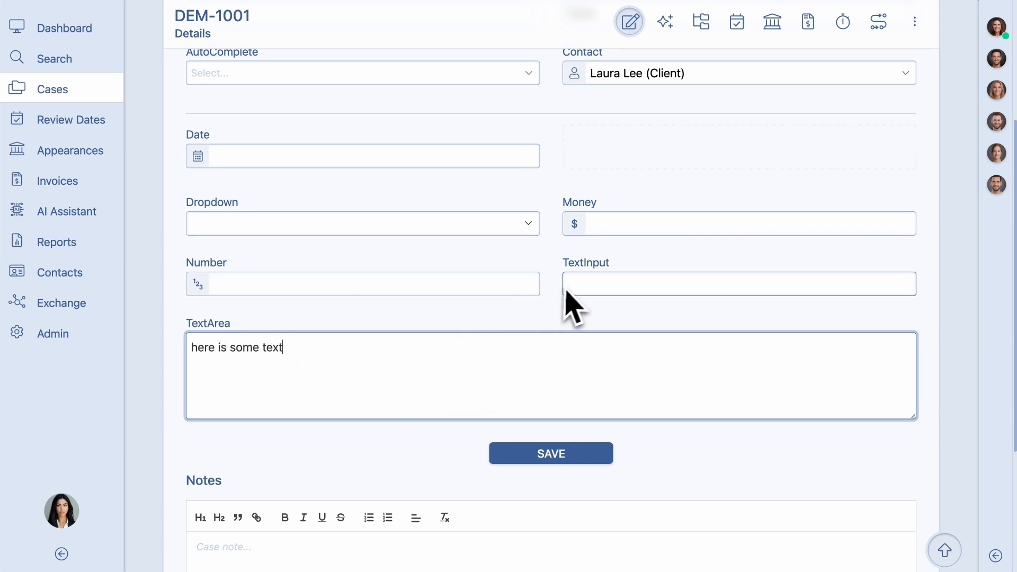
left_click(541, 445)
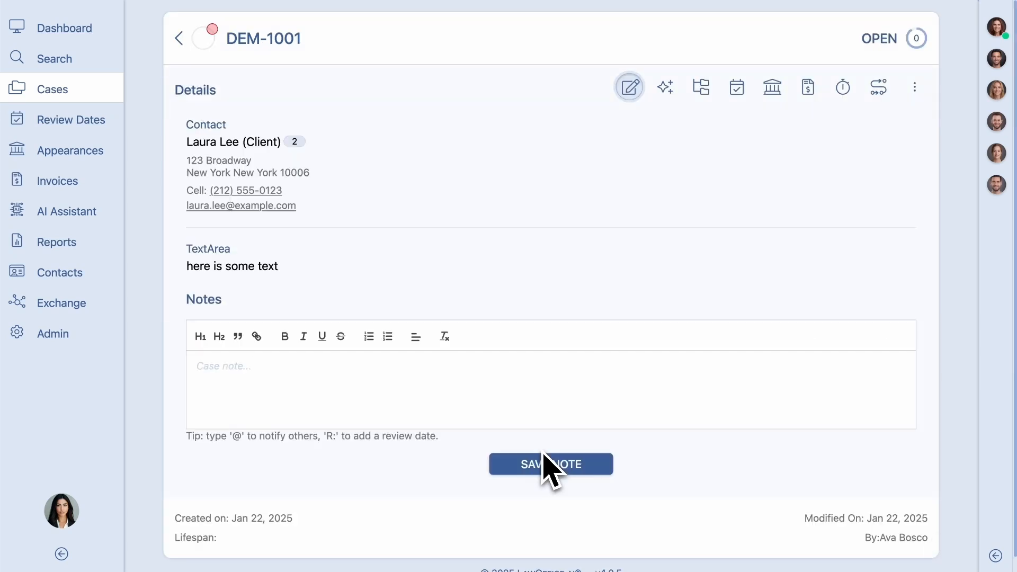
Step: Open the Demo template from the case type templates in the administration area and disable it
left_click(66, 337)
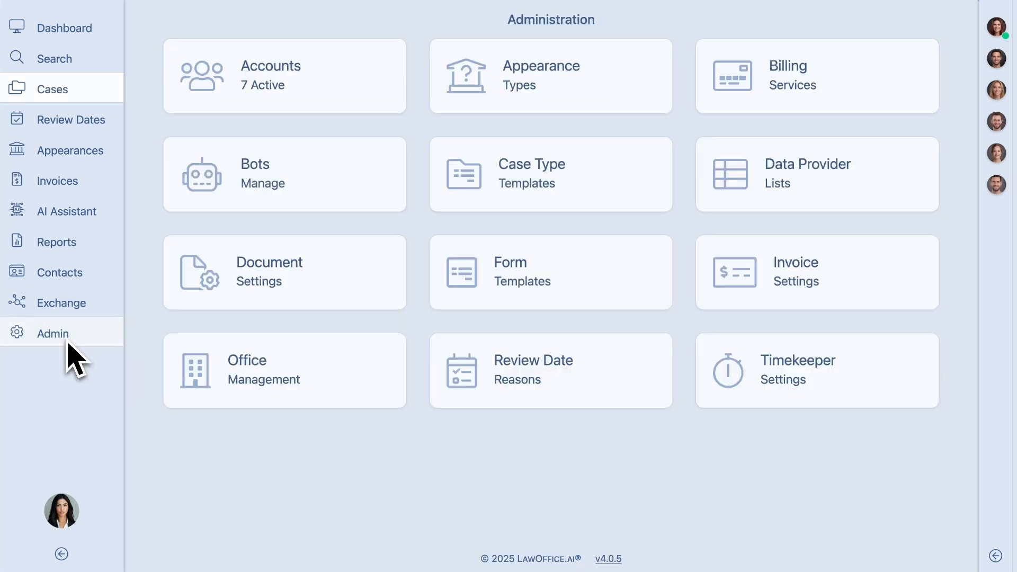
left_click(496, 206)
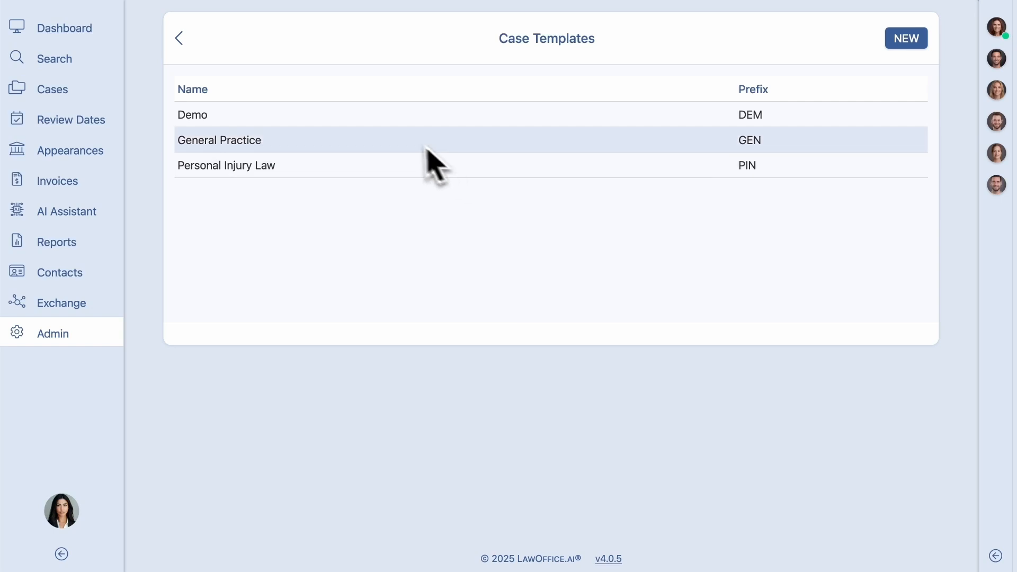
left_click(390, 125)
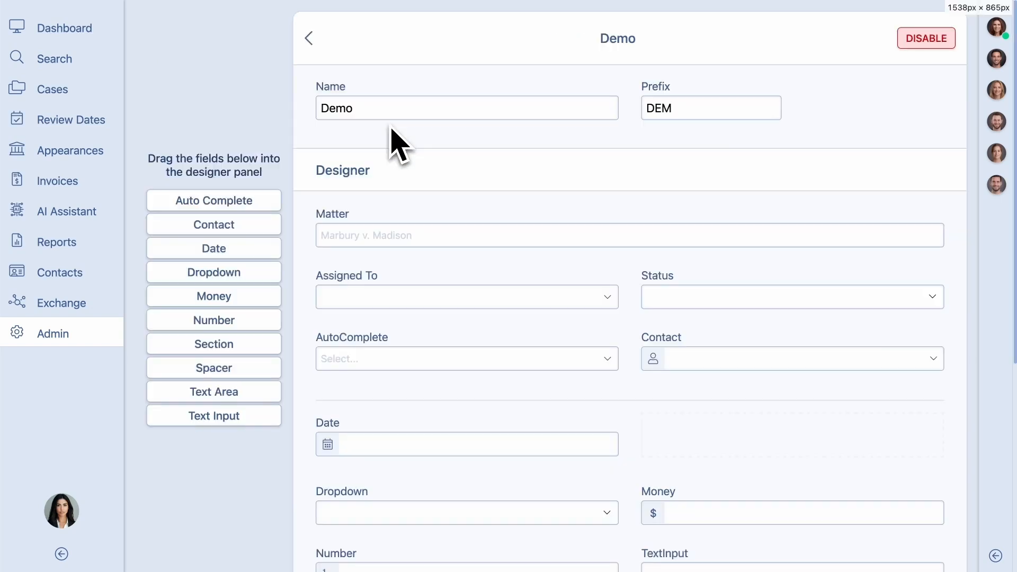
left_click(925, 47)
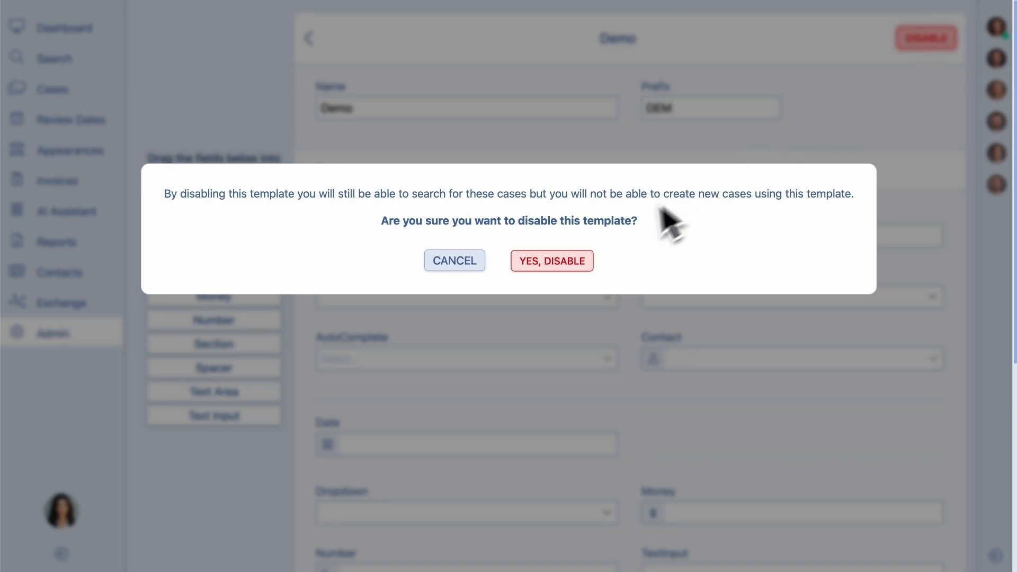
left_click(562, 266)
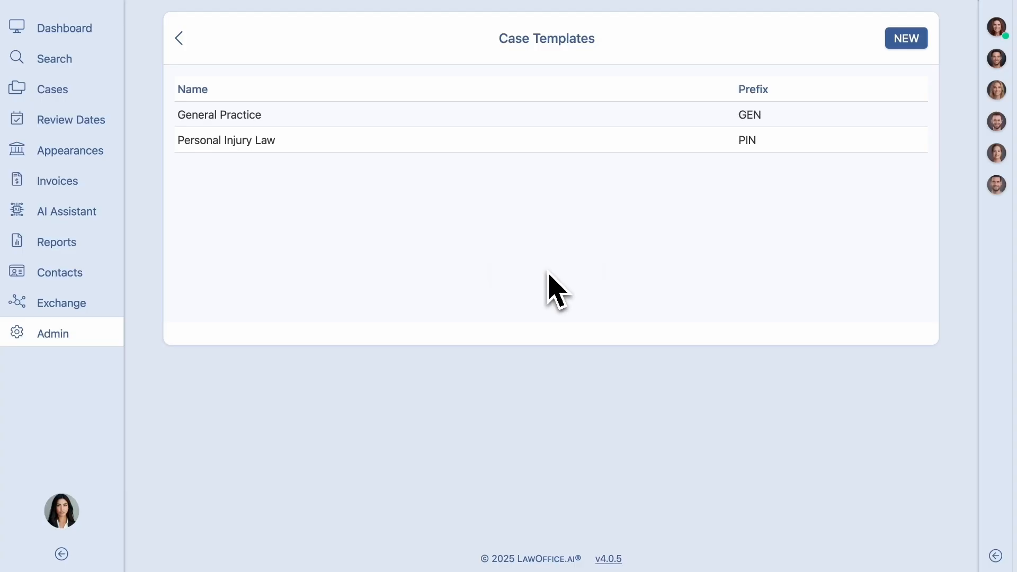